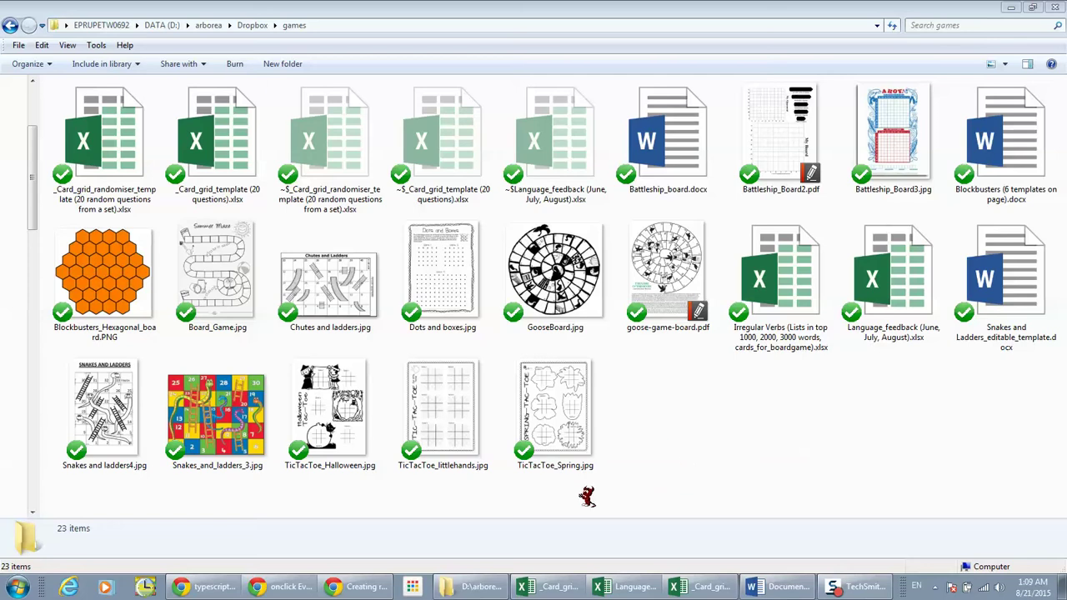
View the blog post "Creating revision board games the easy way" in the browser, and return to the games folder.
left_click(363, 587)
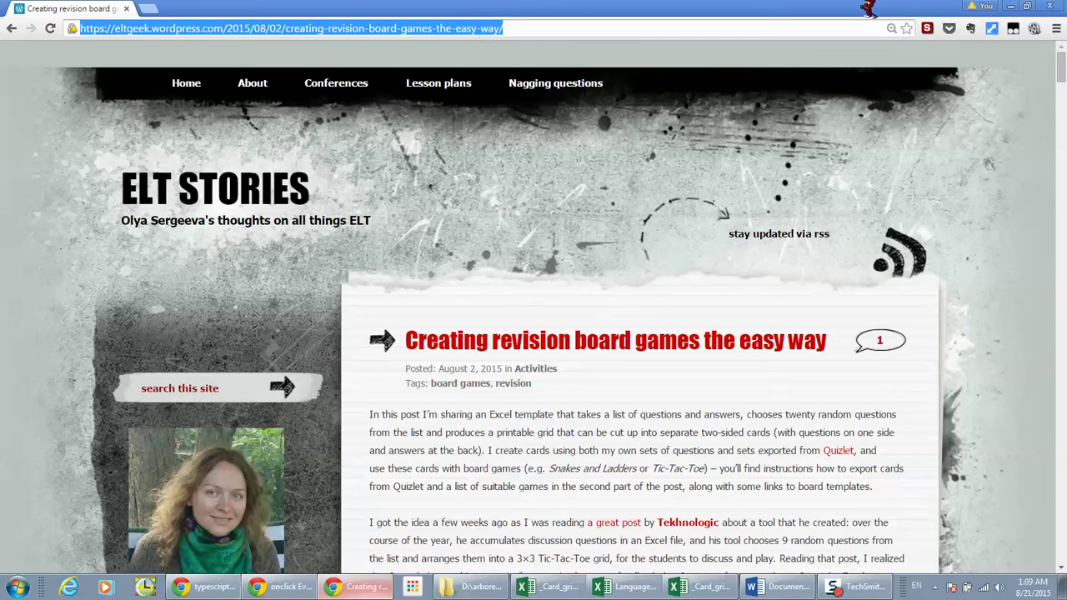
left_click(1019, 6)
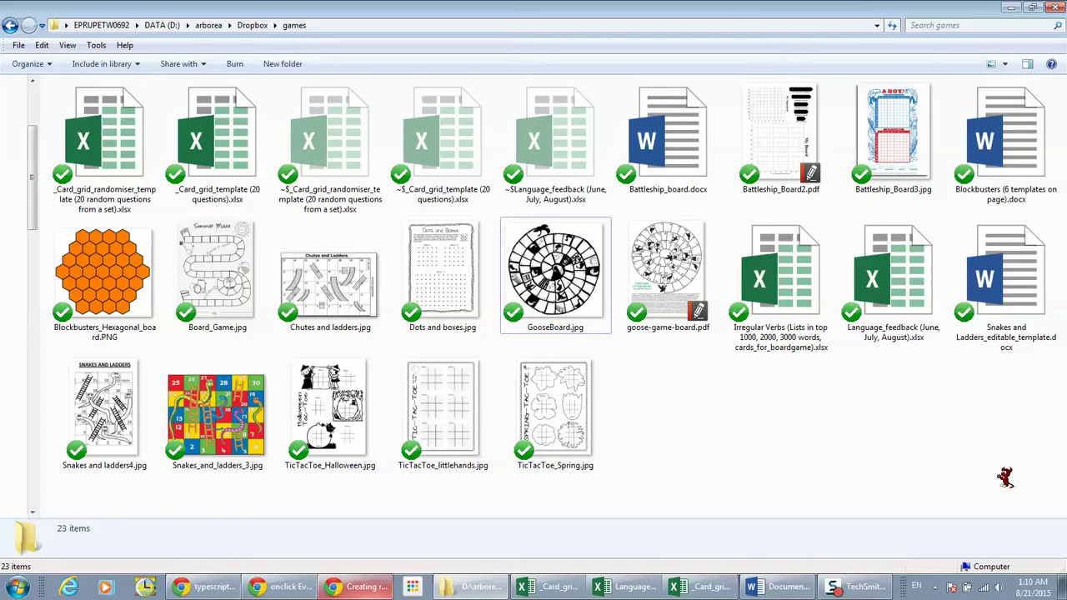
Switch to _Card_grid_template (20 questions).xlsx in Excel and review the Question and Answer columns of the Question database sheet.
mouse_move(565, 588)
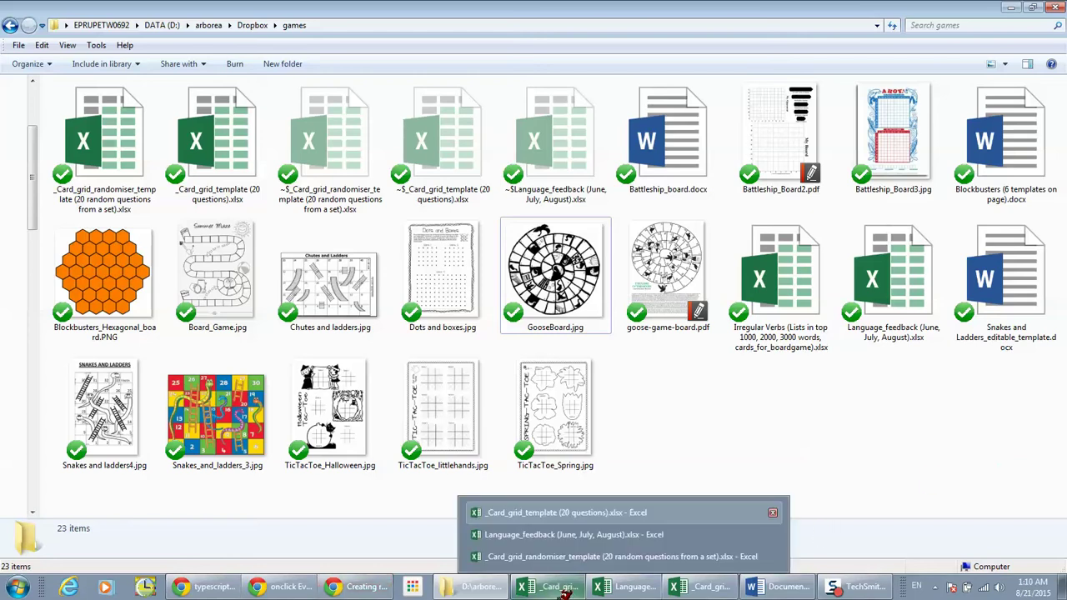
left_click(617, 511)
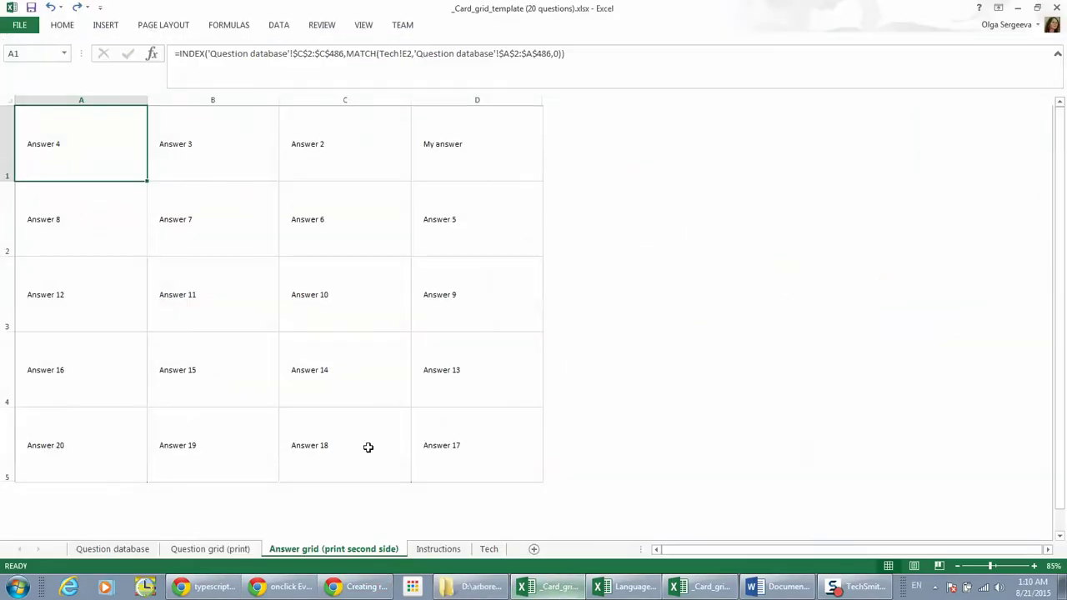
left_click(144, 546)
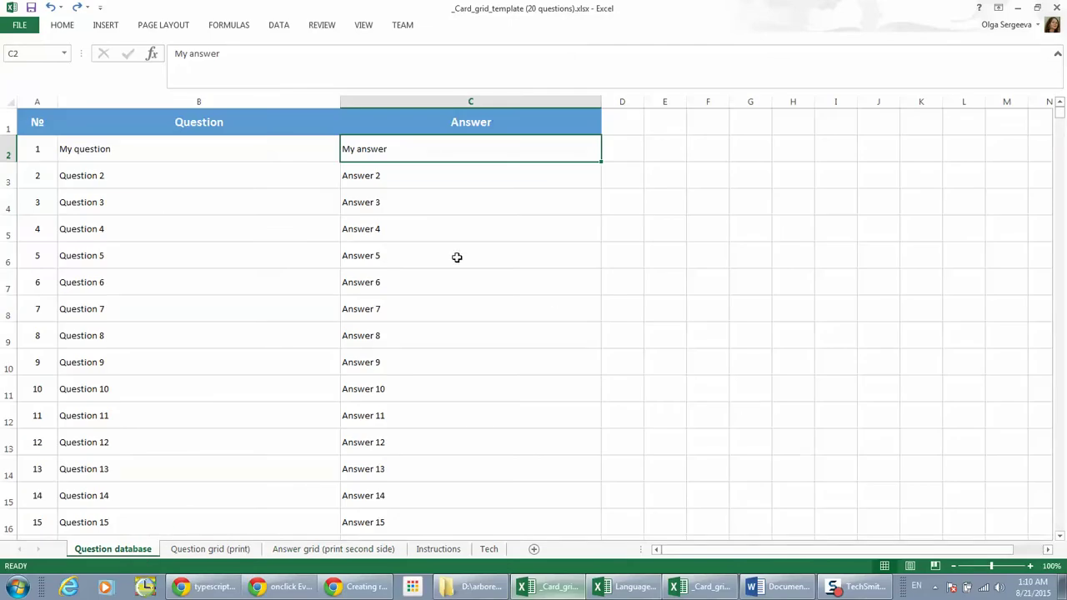
left_click(221, 147)
left_click_drag(221, 147, 219, 422)
left_click_drag(420, 153, 451, 447)
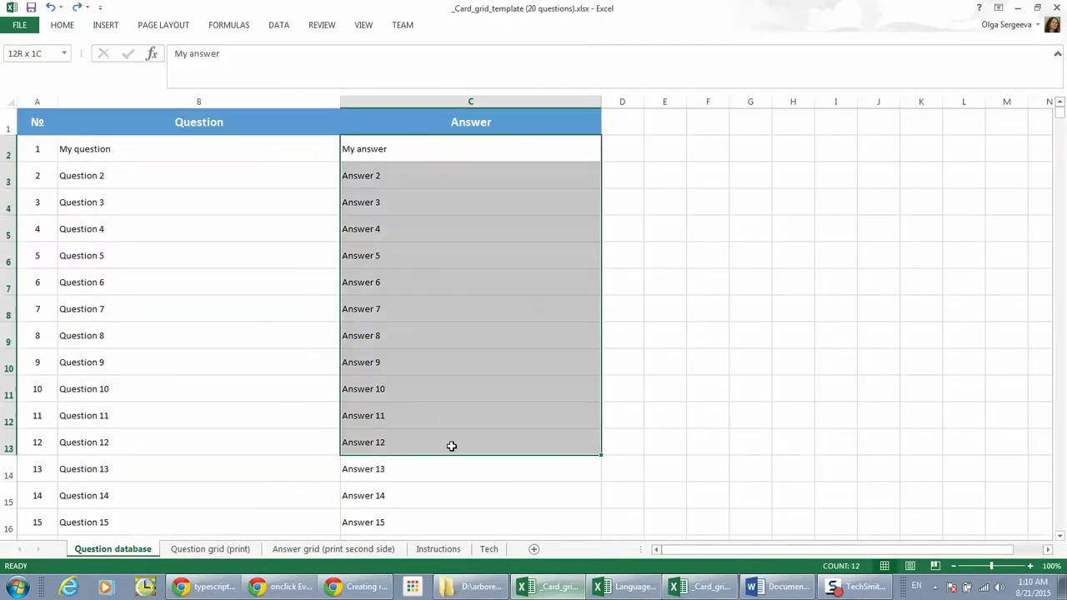
Compare the layout of the Question grid (print) and Answer grid (print second side) sheets, and return to the Question database.
left_click(248, 551)
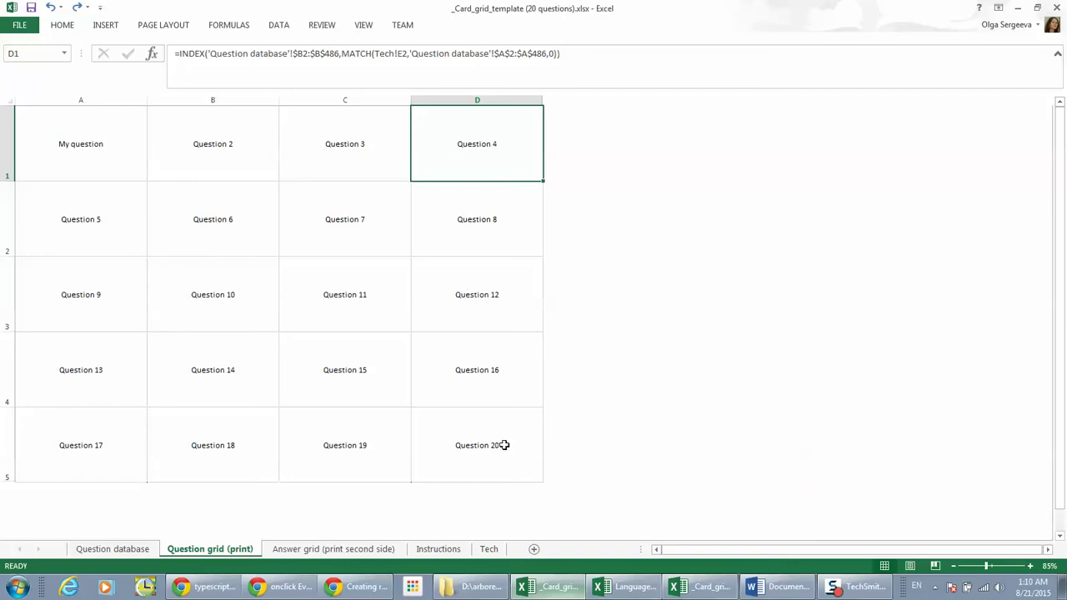
left_click(364, 551)
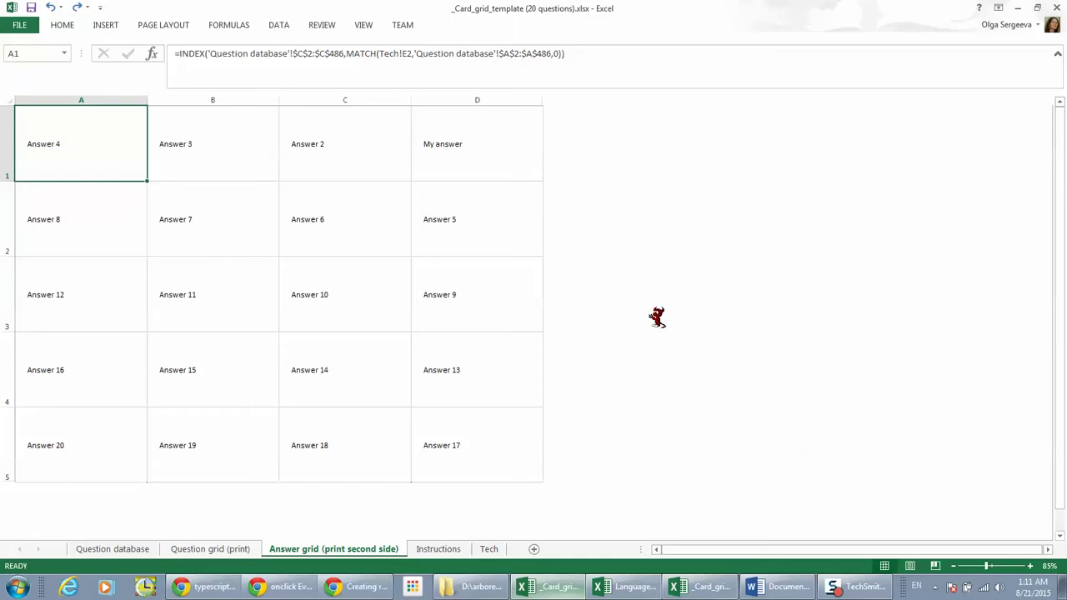
left_click(129, 550)
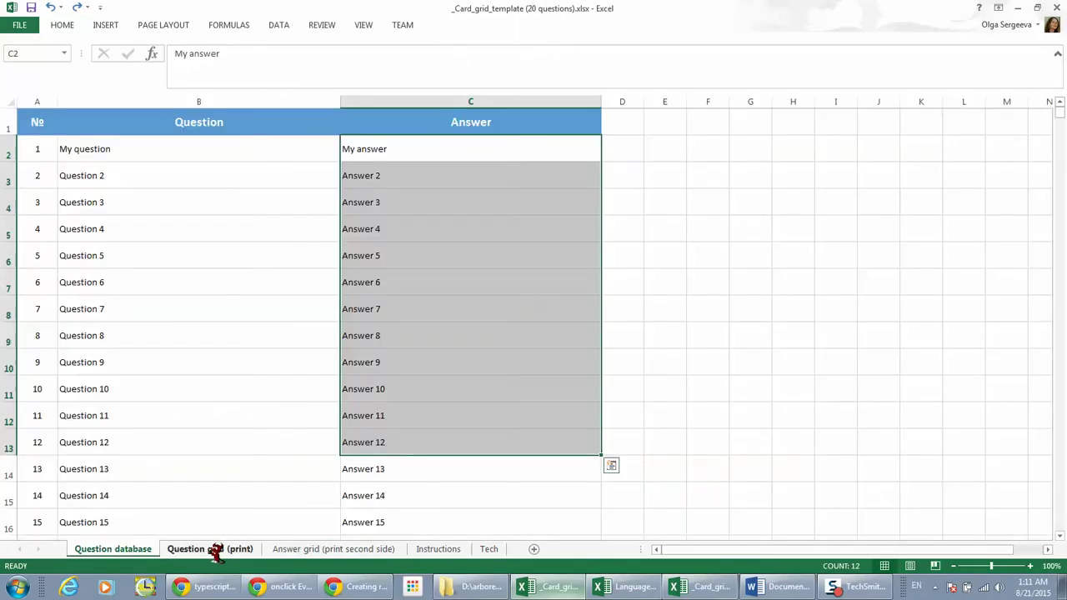
Check the print preview of the Question grid (print) sheet, and leave it without printing.
left_click(215, 551)
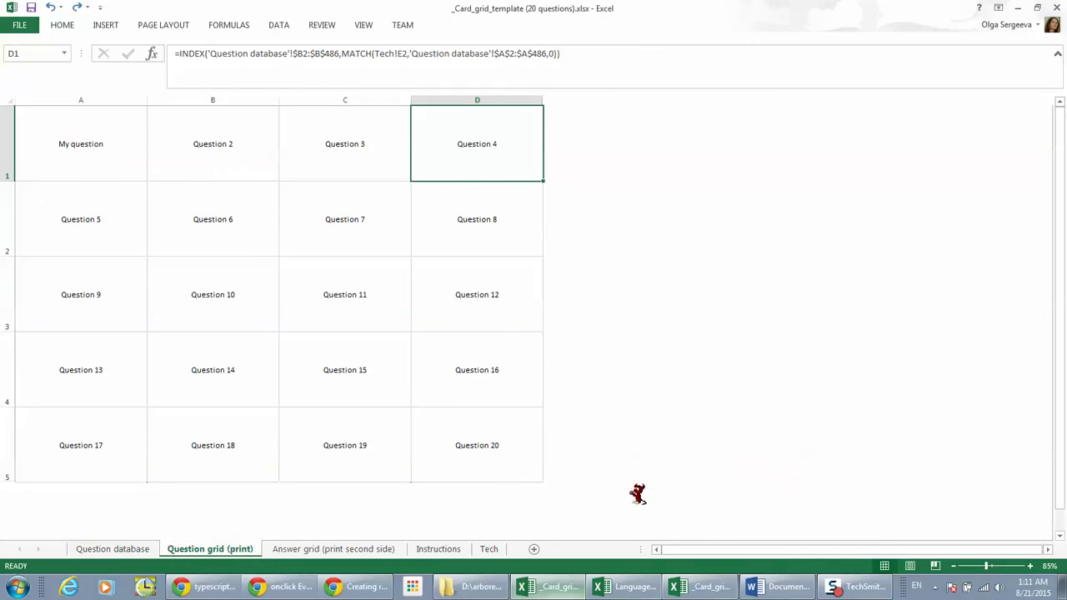
key("ctrl+p")
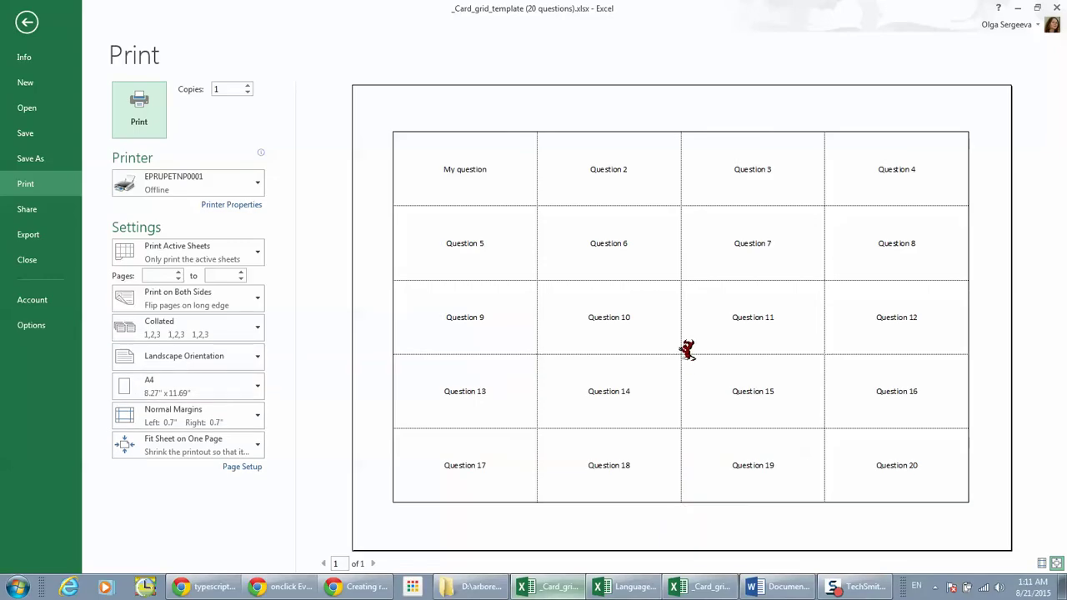
key("Escape")
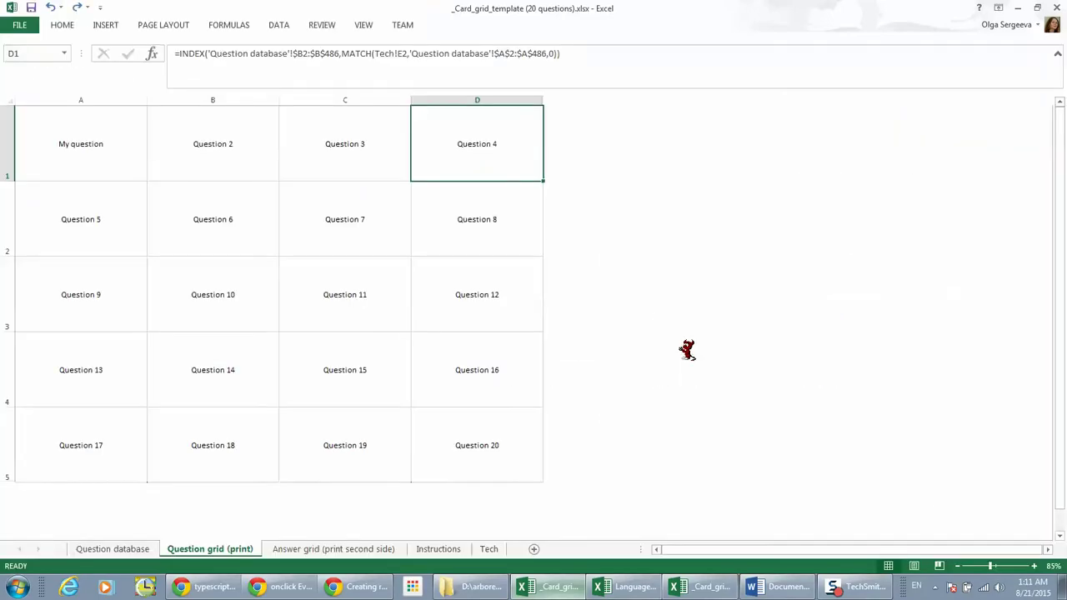
Check the print preview of the Answer grid (print second side) sheet, and leave it without printing.
left_click(373, 548)
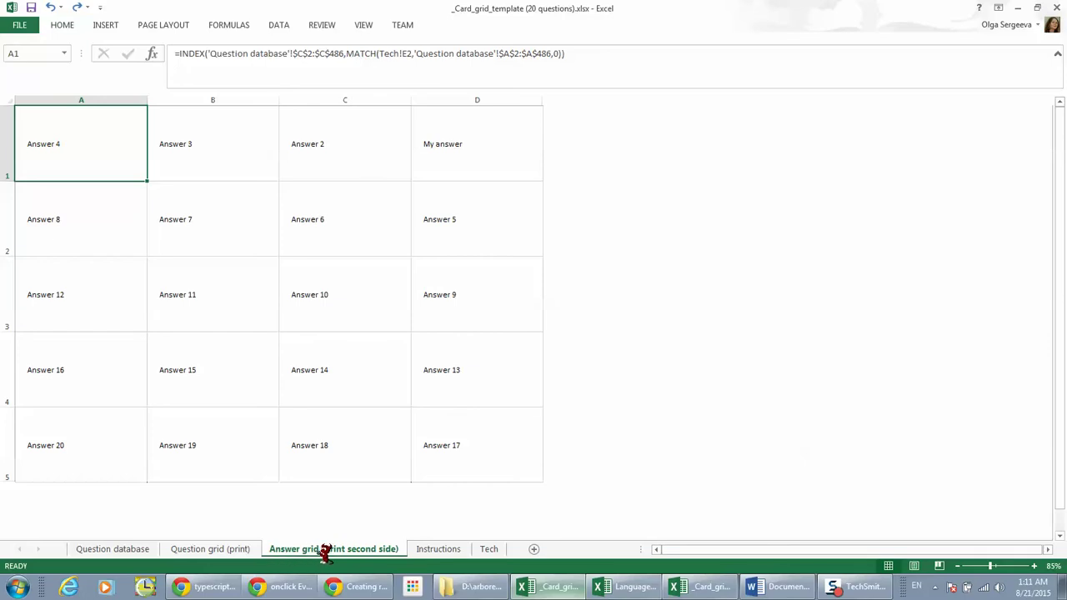
key("ctrl+p")
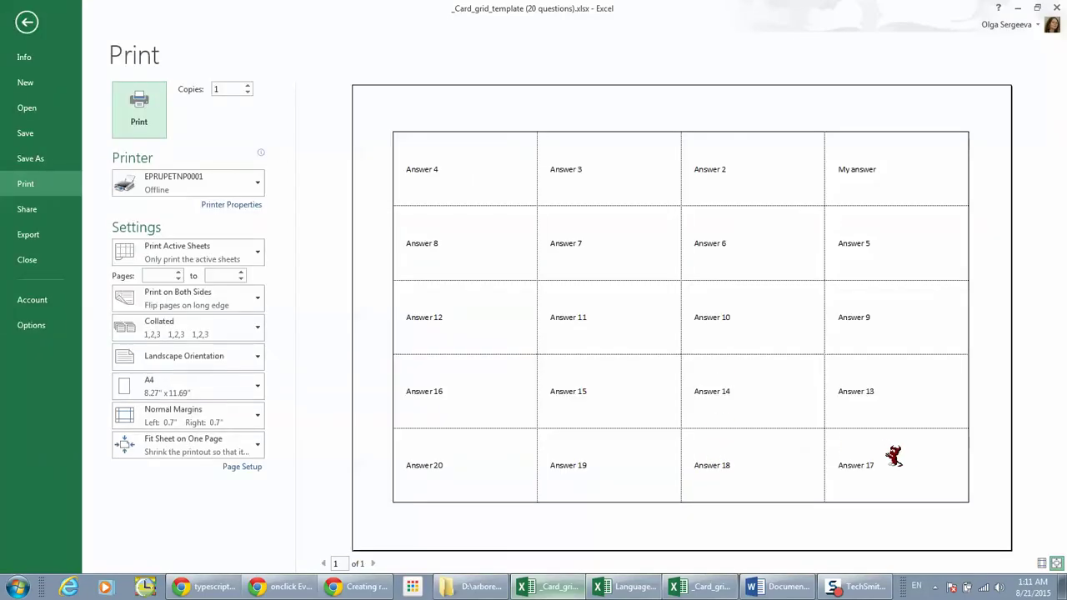
key("Escape")
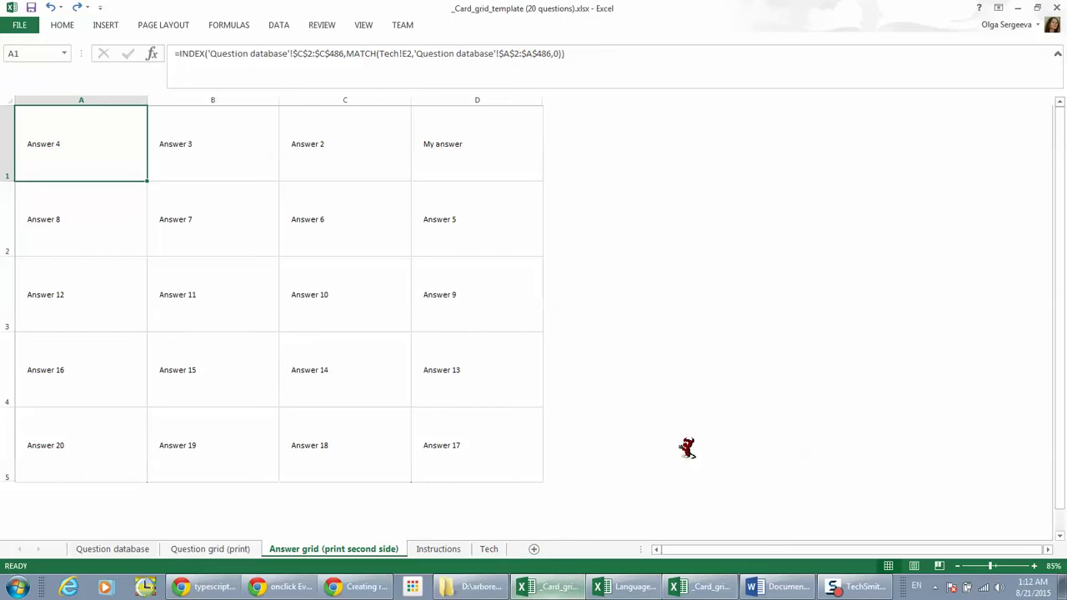
Switch to the _Card_grid_randomiser_template workbook and look through its whole Question database sheet, past the last filled row.
left_click(705, 587)
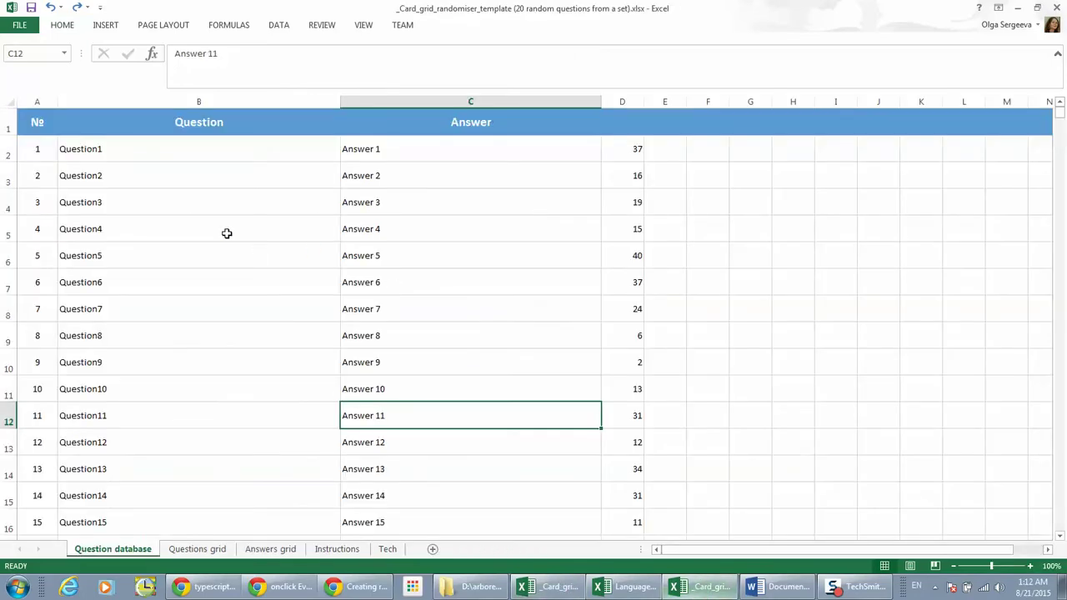
scroll(231, 243, "down", 6)
scroll(231, 243, "down", 2)
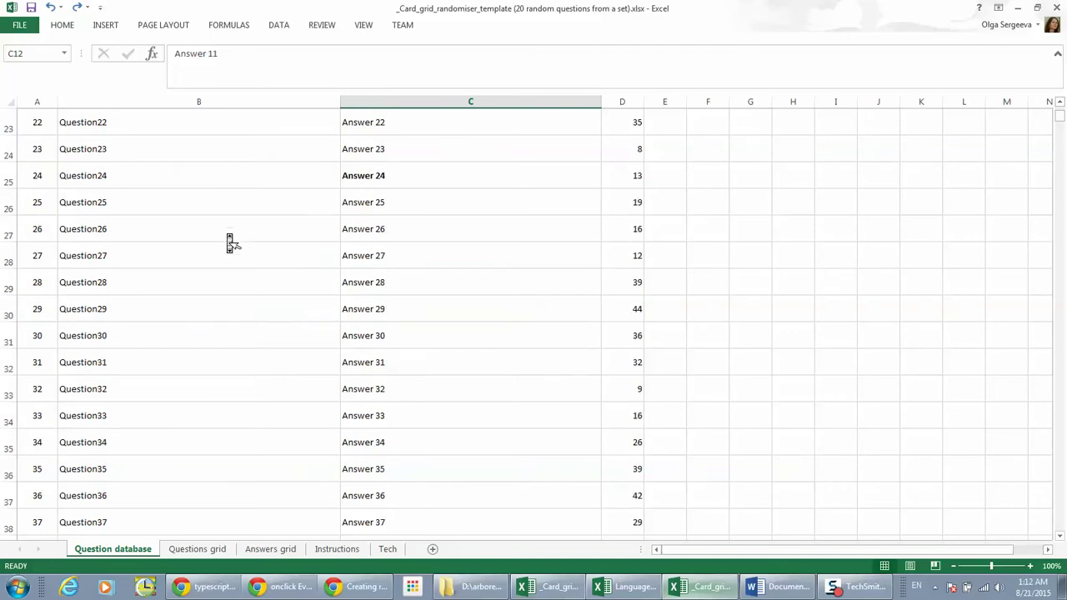
scroll(226, 234, "down", 2)
scroll(227, 234, "down", 11)
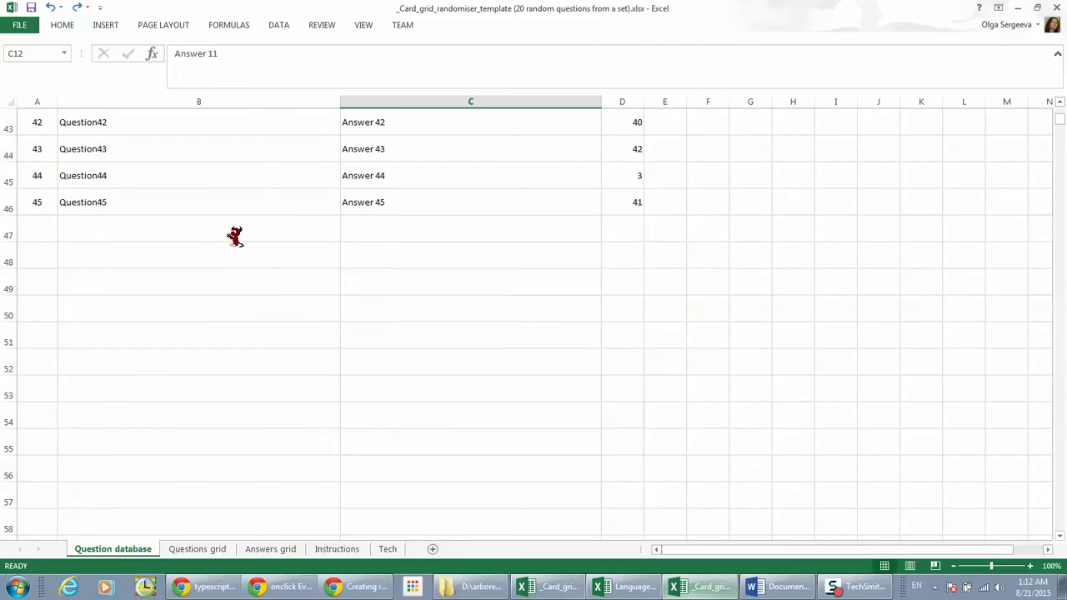
scroll(227, 234, "down", 2)
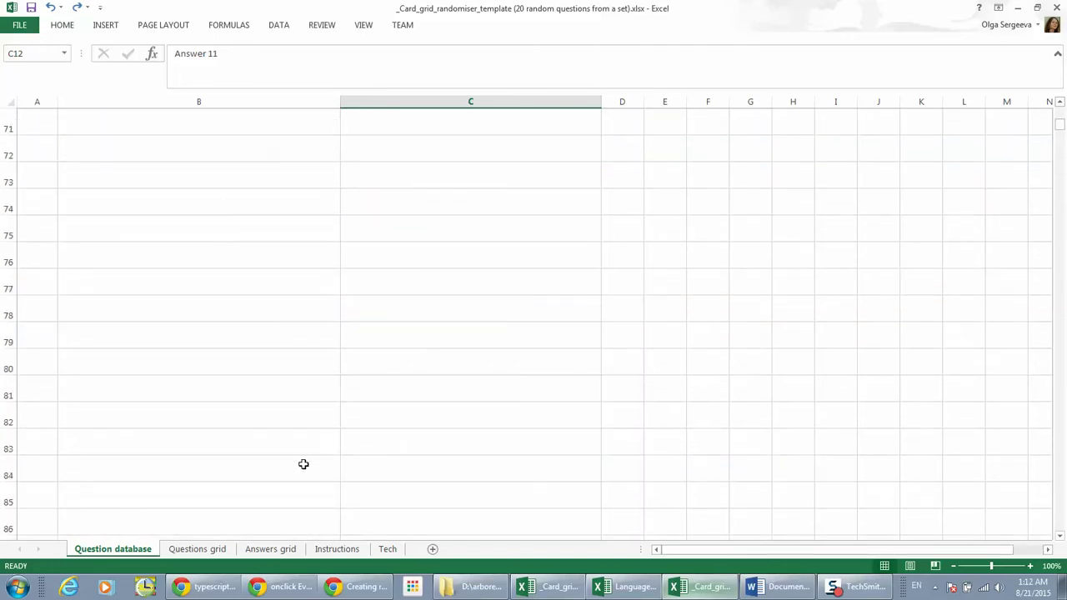
Compare the randomised Questions grid with the matching Answers grid, and return to the Questions grid.
left_click(219, 550)
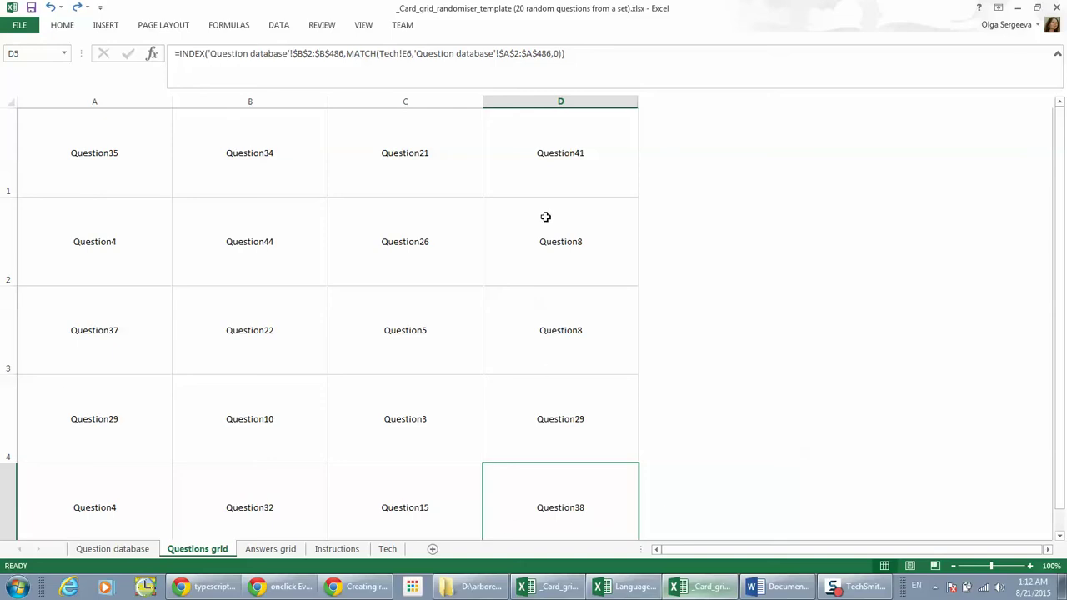
left_click(286, 549)
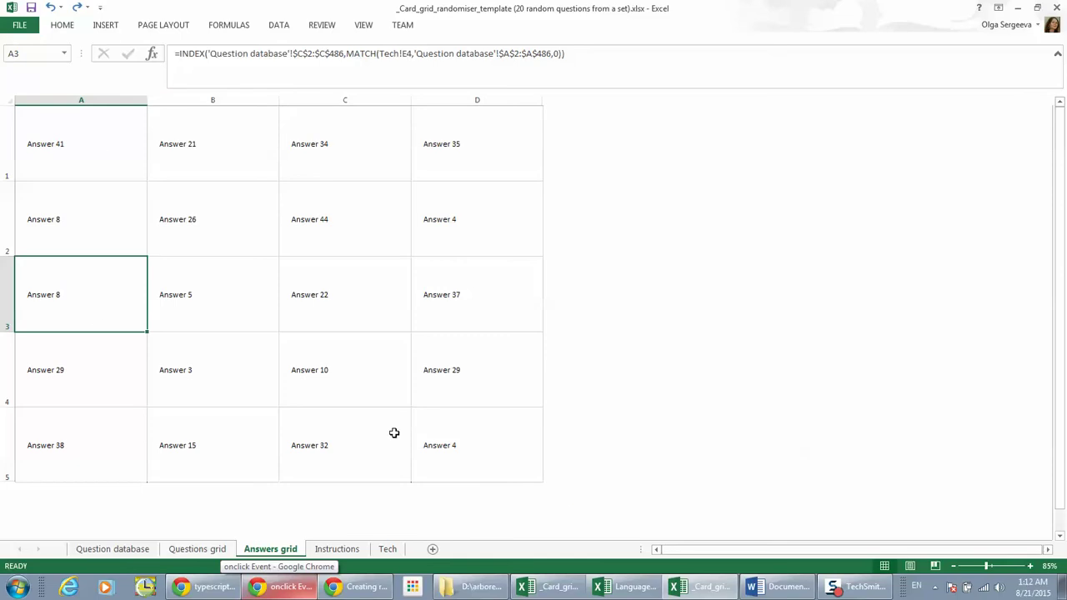
left_click(203, 548)
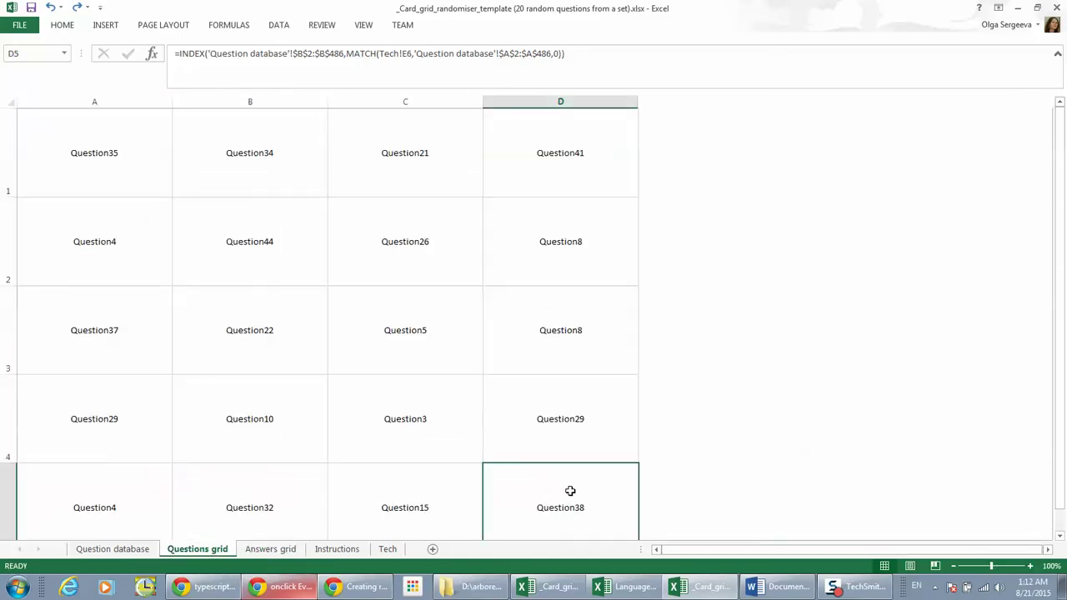
Recalculate the Questions grid three times to draw new random sets of questions.
key("F9")
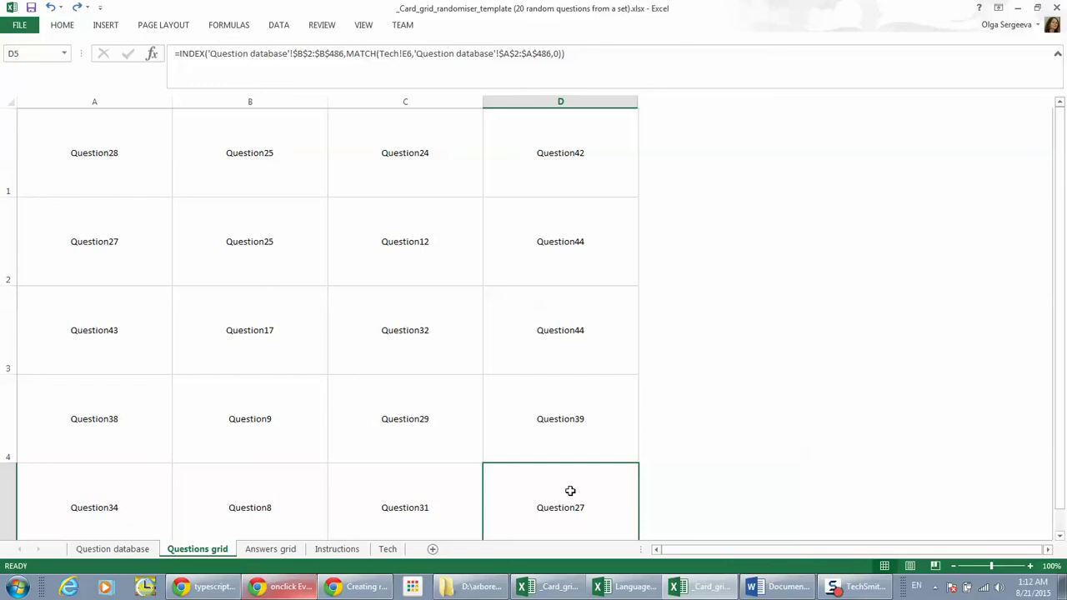
key("F9")
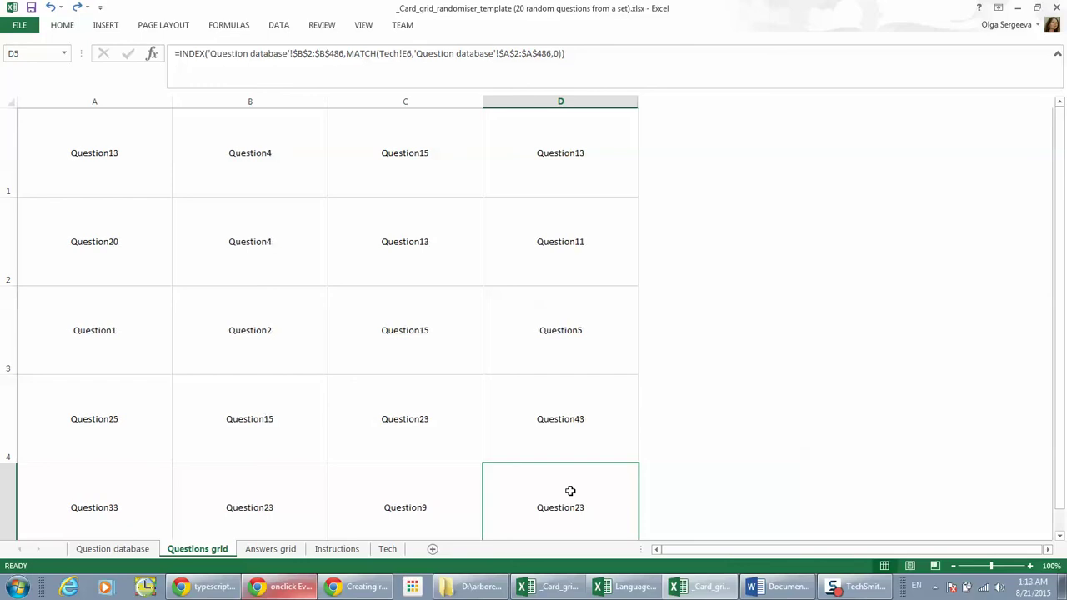
key("F9")
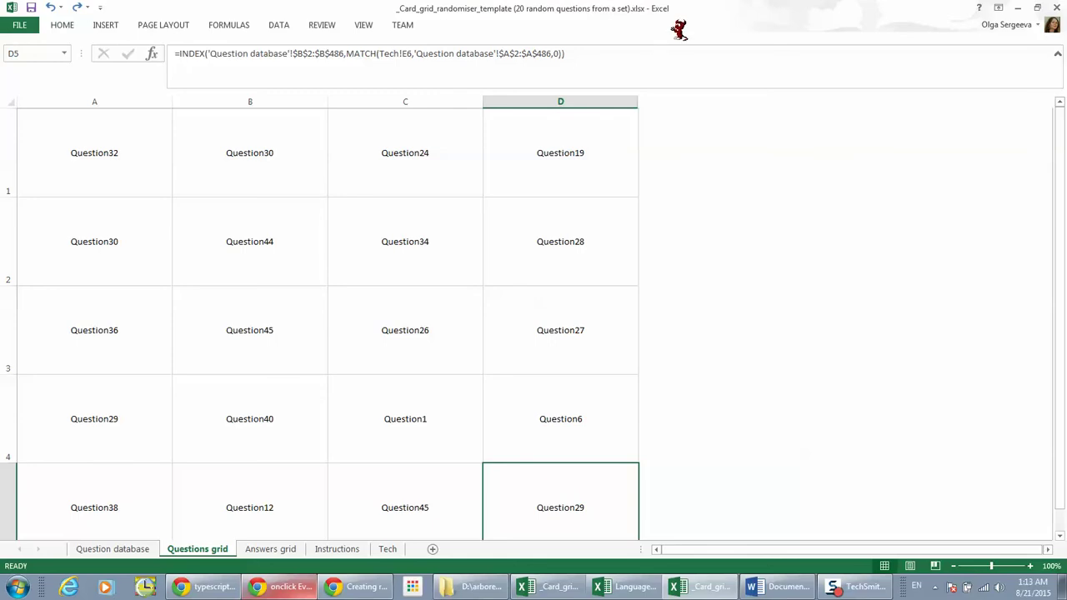
Switch to Language_feedback (June, July, August).xlsx and read through the Last lesson and Feedback database (June, July) sheets.
left_click(490, 588)
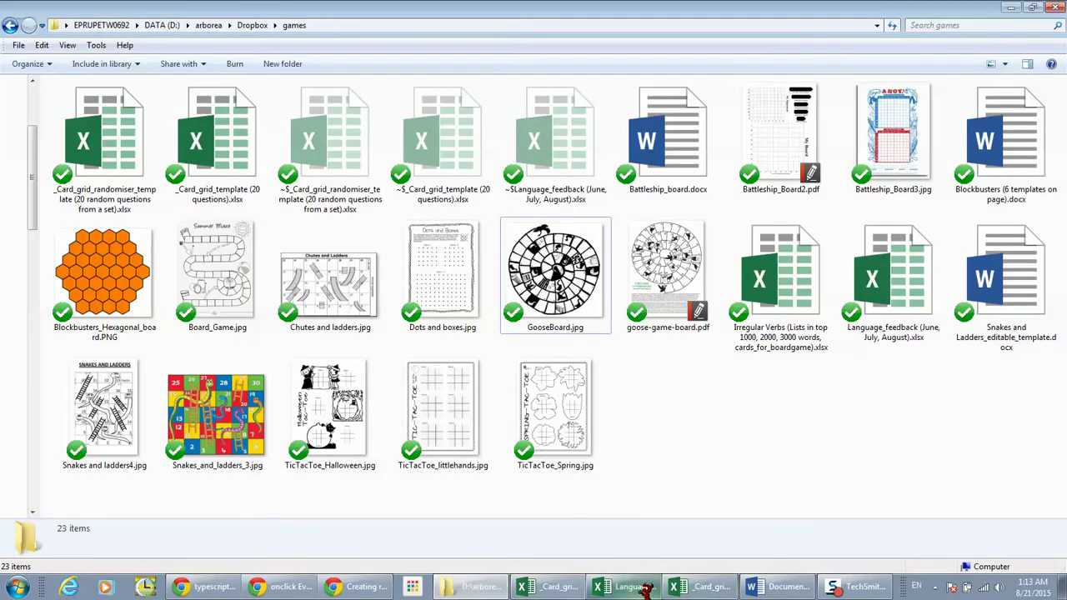
left_click(646, 588)
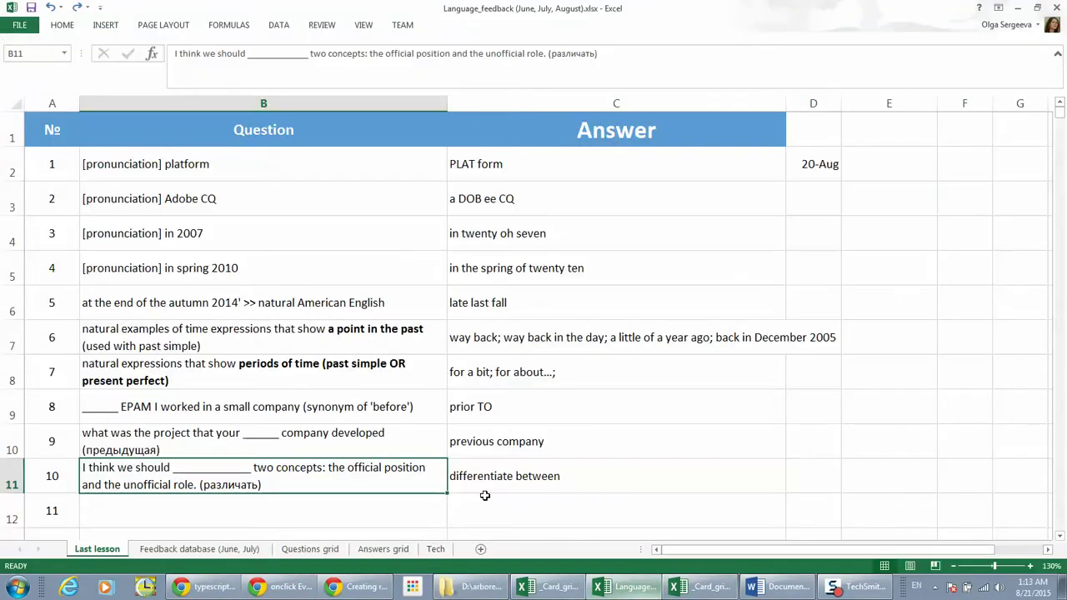
left_click(242, 549)
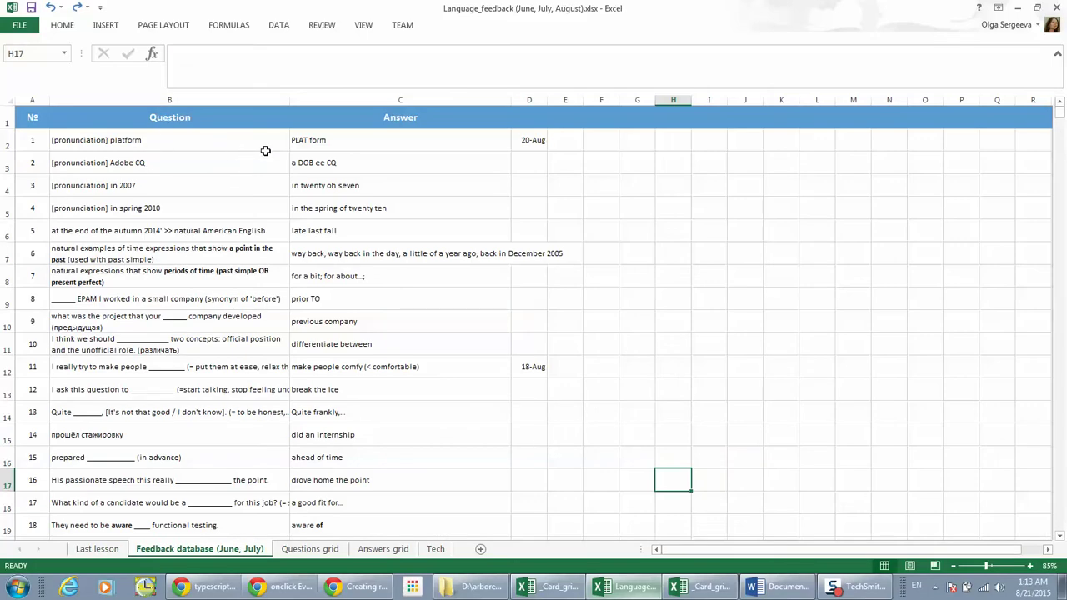
scroll(286, 158, "down", 1)
scroll(286, 159, "down", 20)
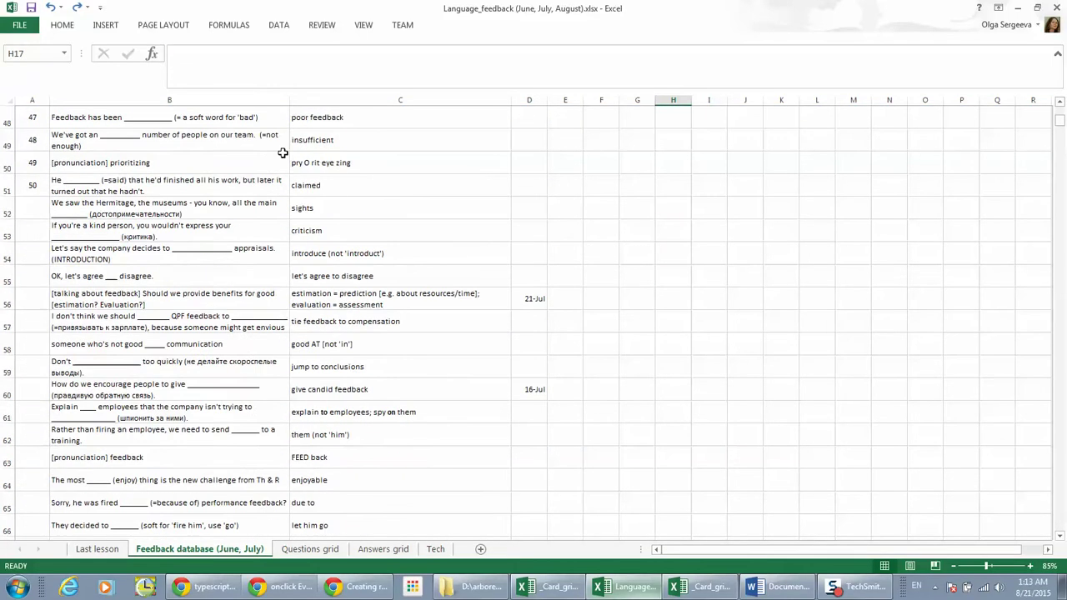
scroll(286, 163, "down", 14)
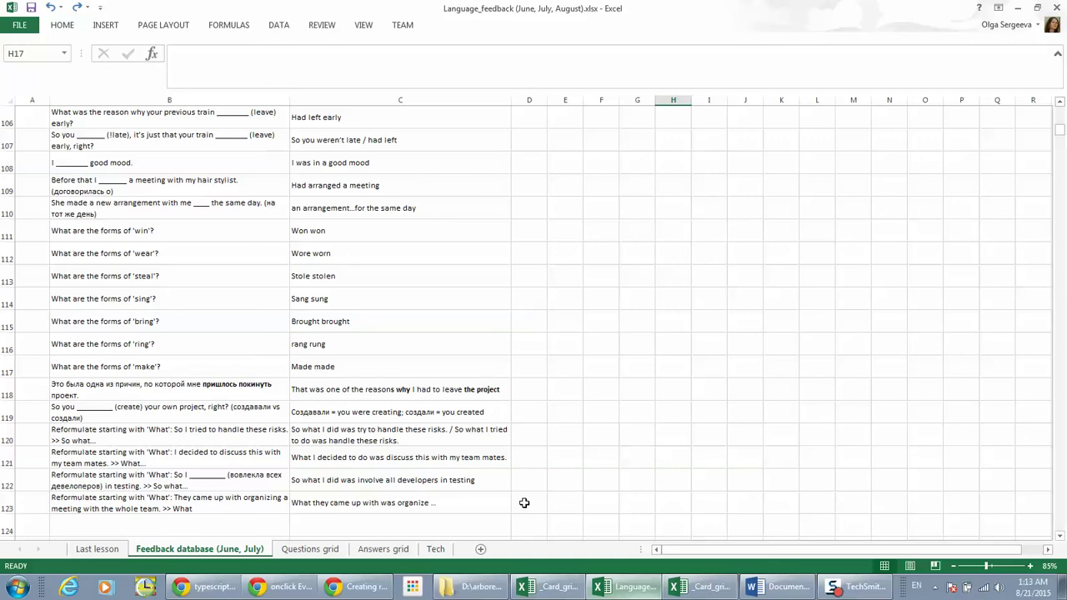
Draw a new random set of questions in the feedback workbook's Questions grid, and check the Answers grid against it.
left_click(330, 550)
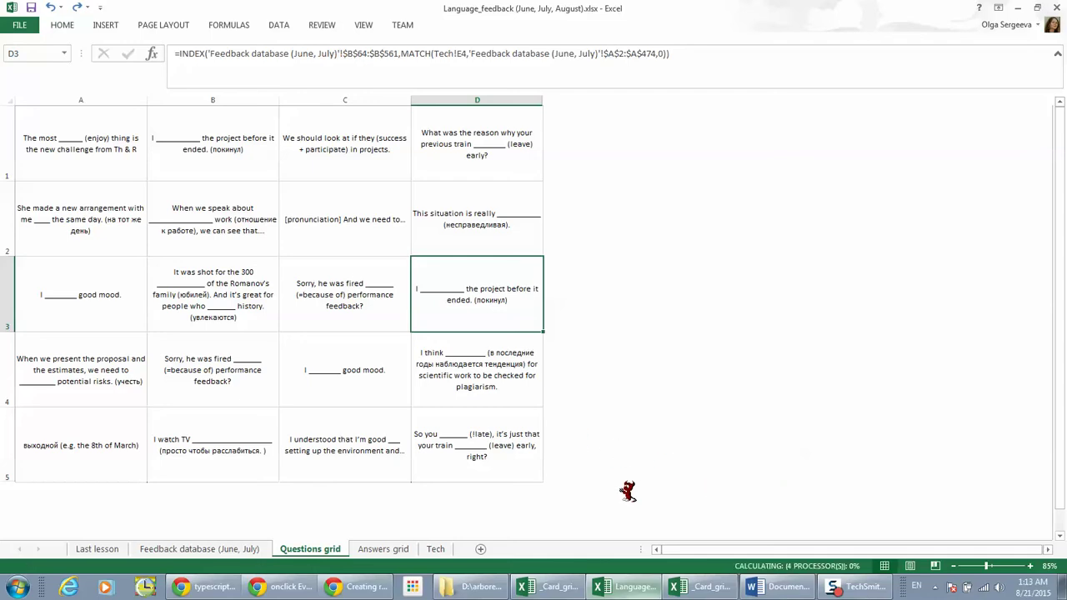
key("F9")
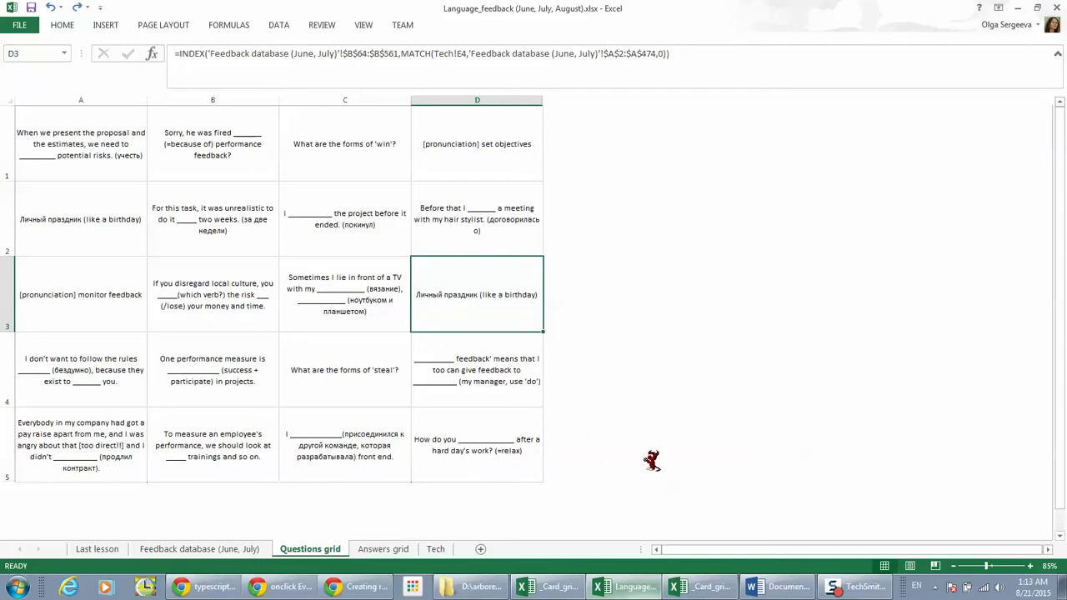
left_click(382, 550)
left_click(323, 550)
Switch to the games folder and look over the board game files and Excel templates stored in it.
left_click(496, 562)
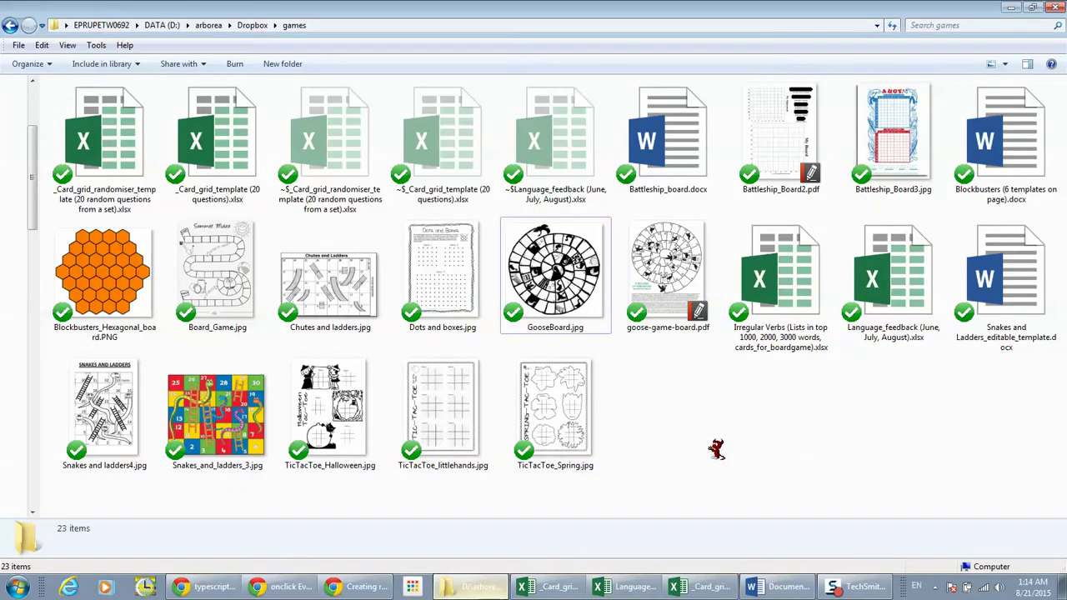
mouse_move(484, 587)
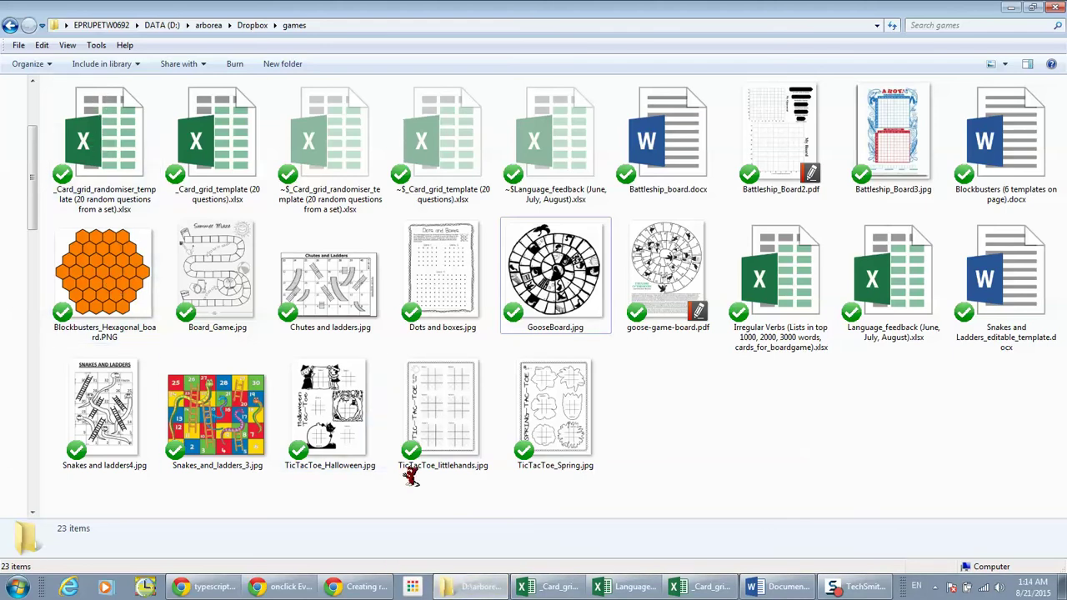
mouse_move(550, 588)
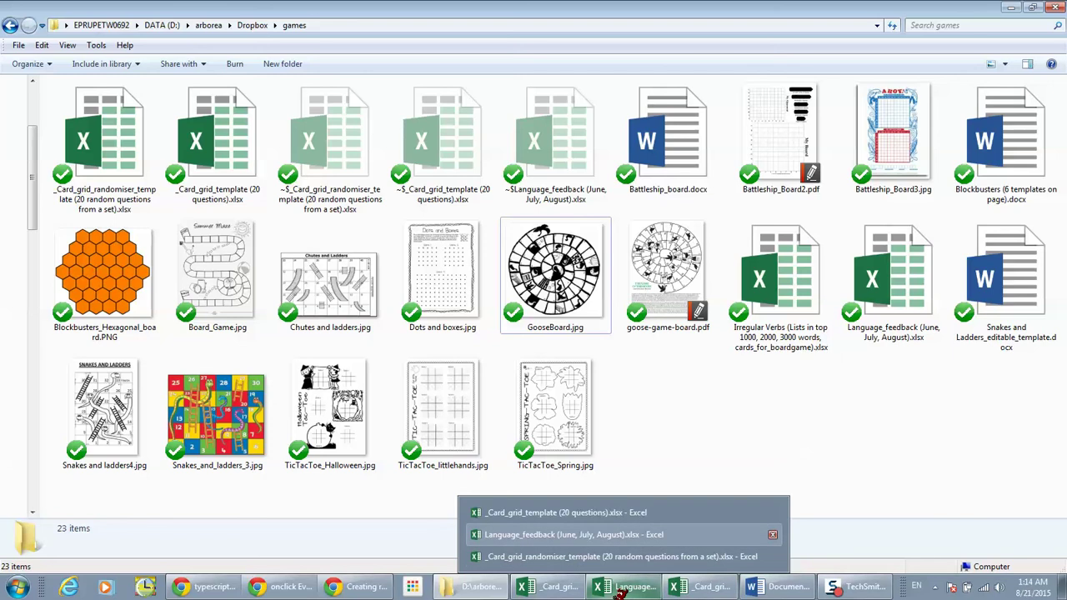
Switch to the _Card_grid_template (20 questions).xlsx workbook and go to the first question in its Question database sheet.
left_click(567, 589)
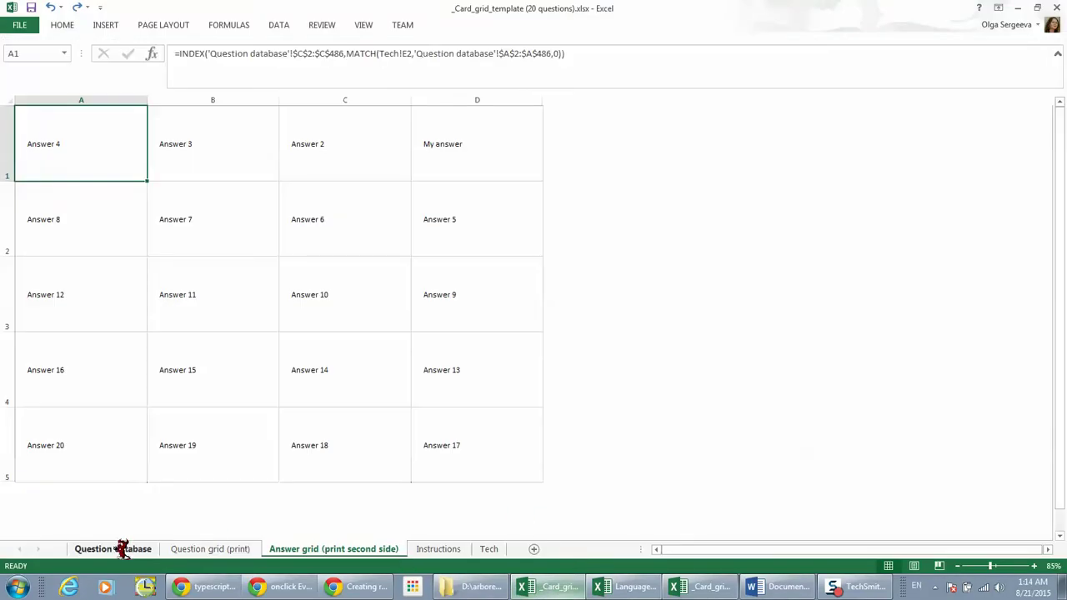
left_click(126, 548)
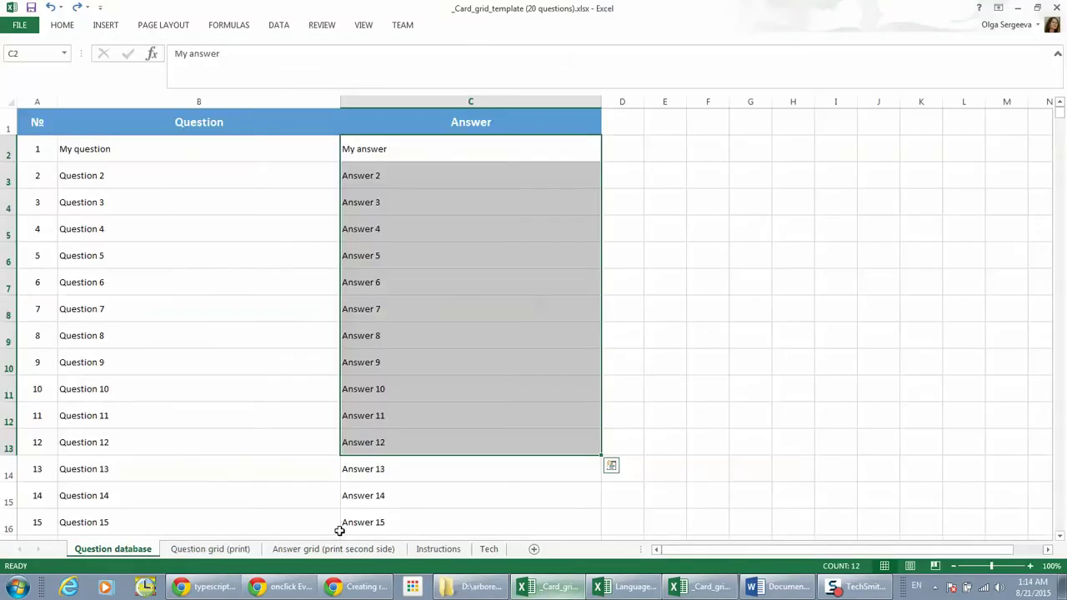
left_click(221, 157)
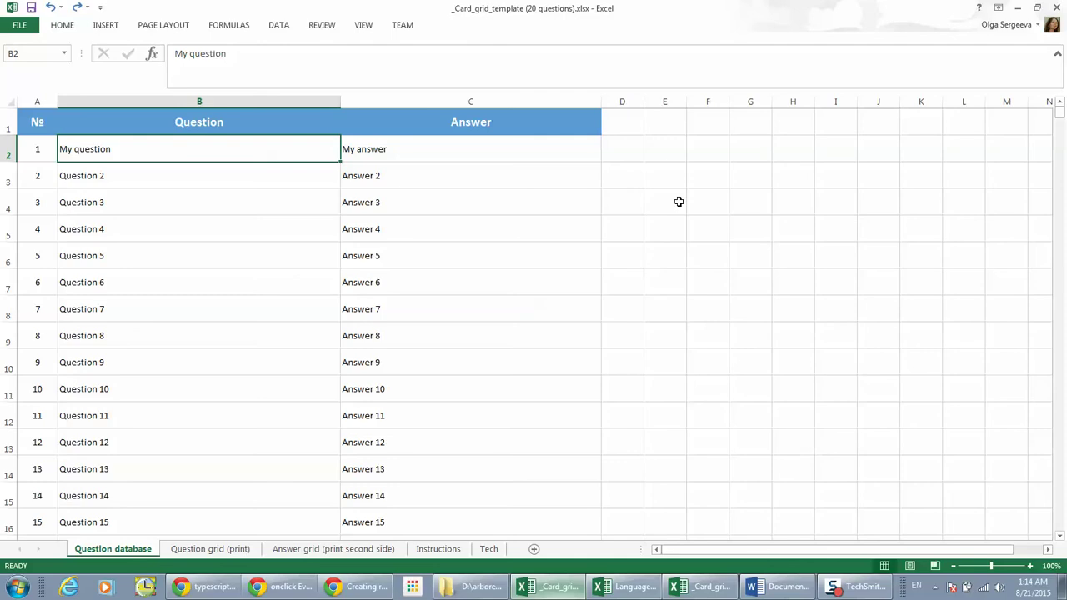
Fill in row 1 of the question database with the question "____ my opinion" and the answer "in".
left_click(297, 226)
left_click(251, 155)
type("____ in")
key("BackSpace")
key("BackSpace")
type("my opinion")
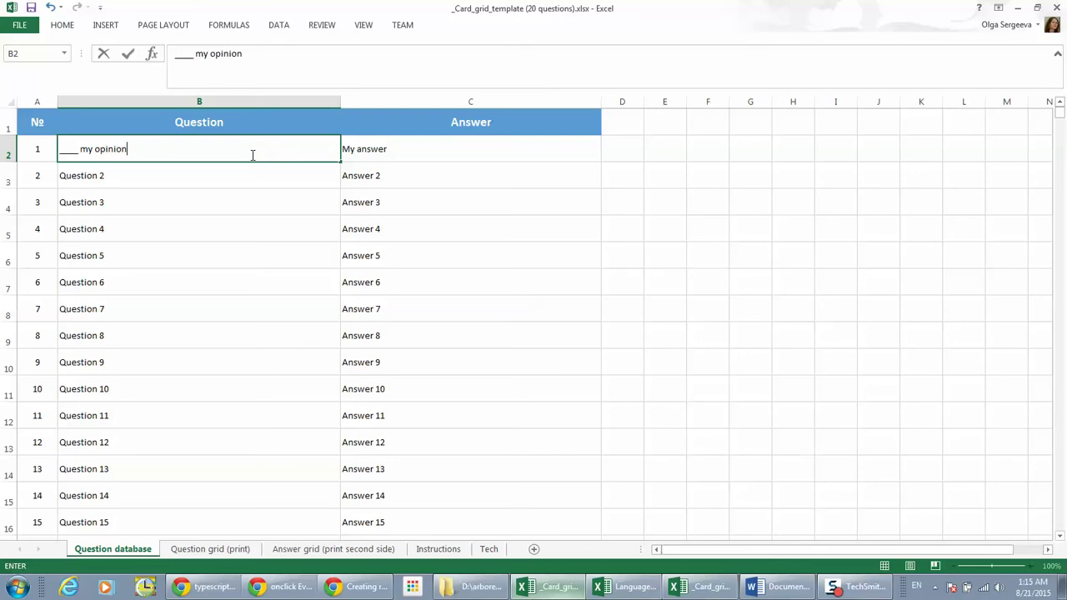
key("Tab")
type("in")
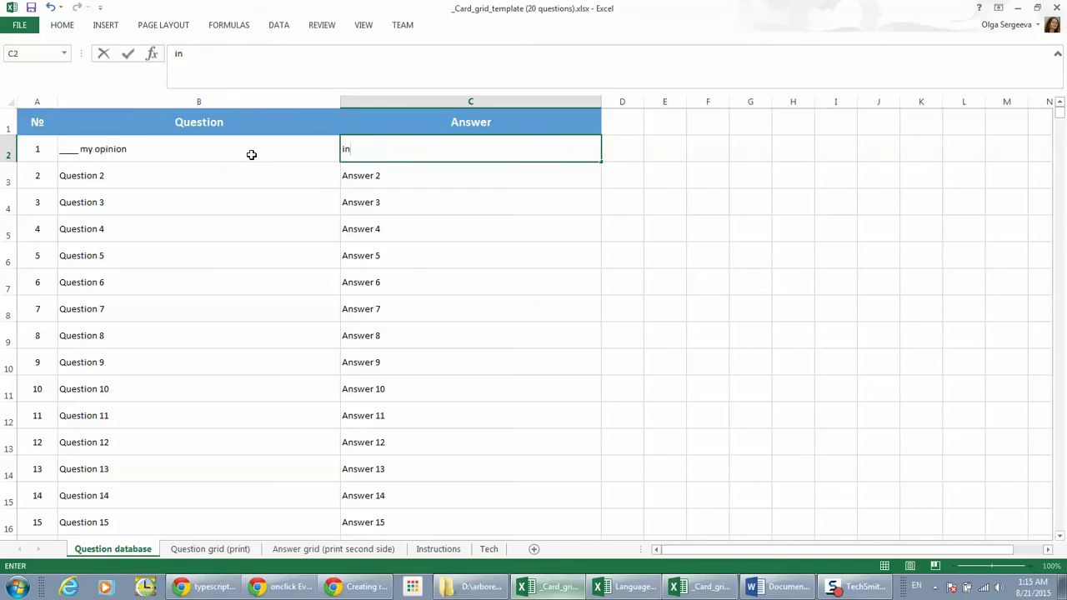
key("Return")
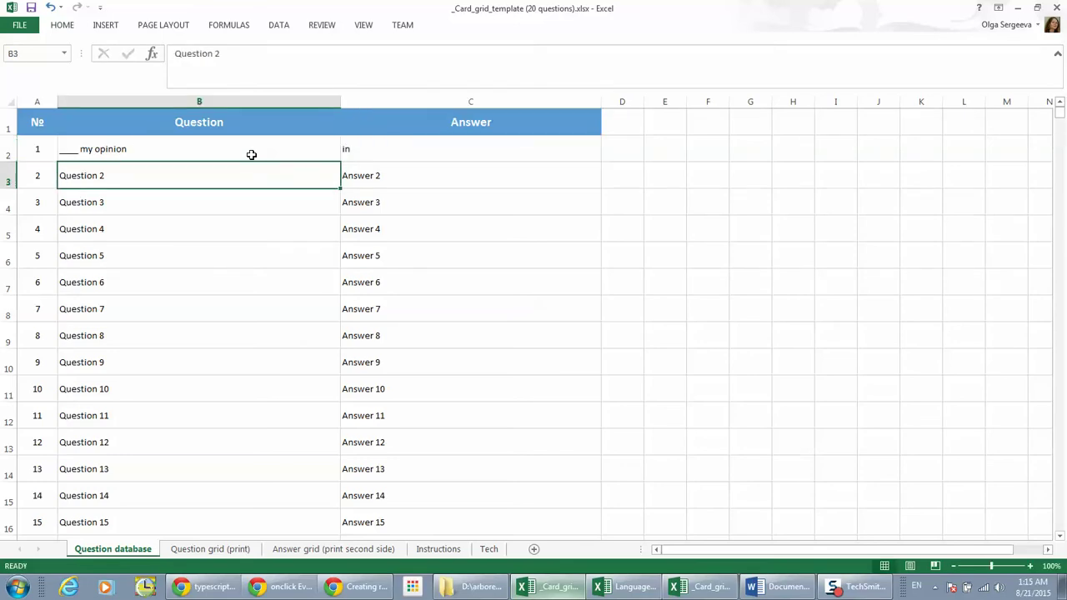
Fill in row 2 with the question "3 synonyms for 'I agree'." and the answer "Absolutely/Definitely/Exactly".
type("3 syno")
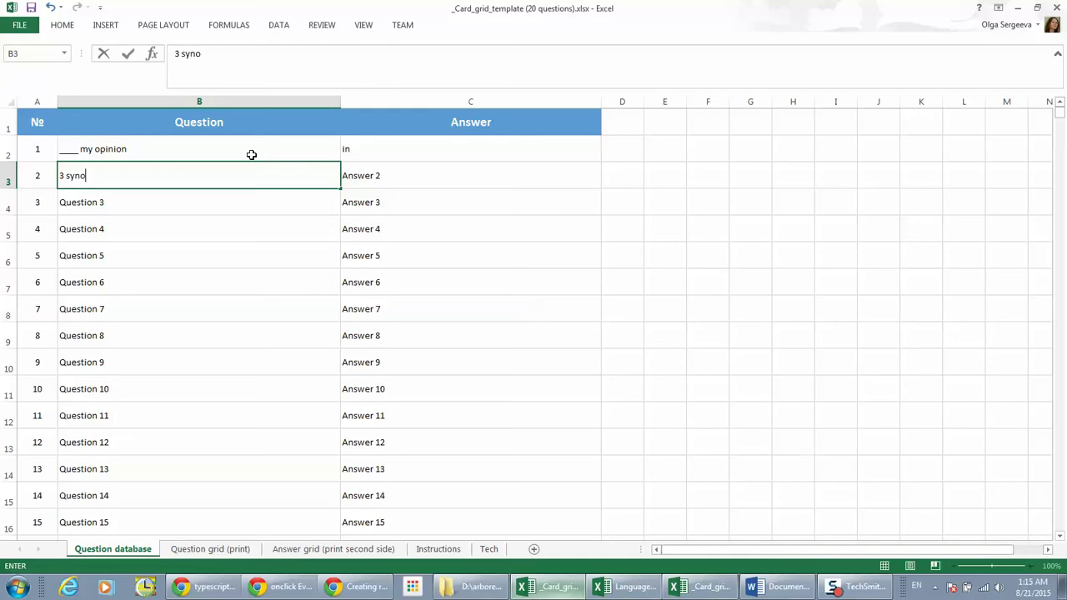
type("nyms for 'I agree'.")
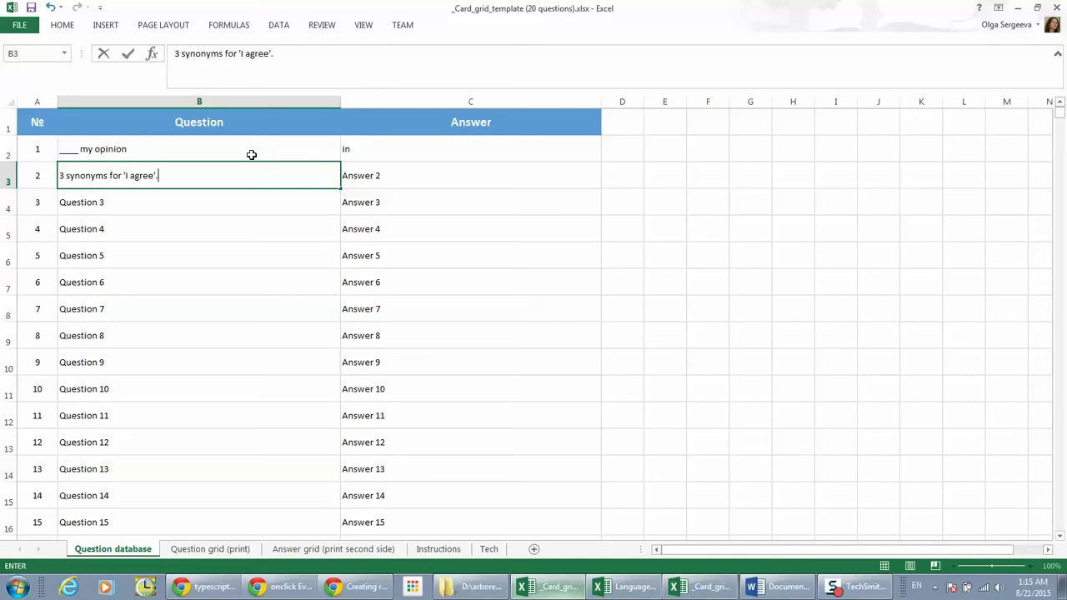
key("Tab")
type("Ar")
key("BackSpace")
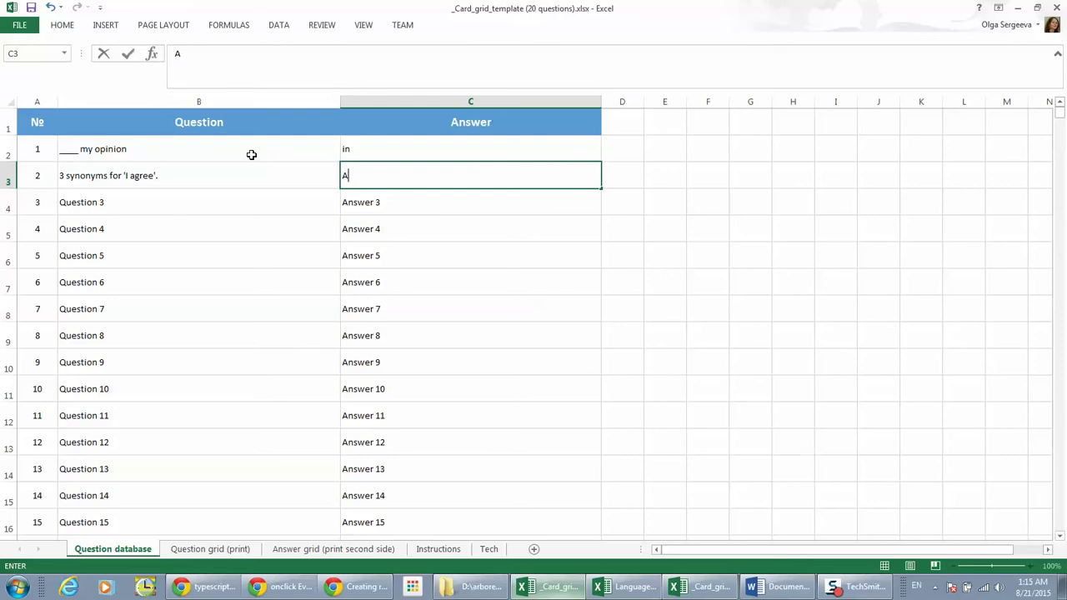
type("n")
key("BackSpace")
type("bsolutely/Definitely")
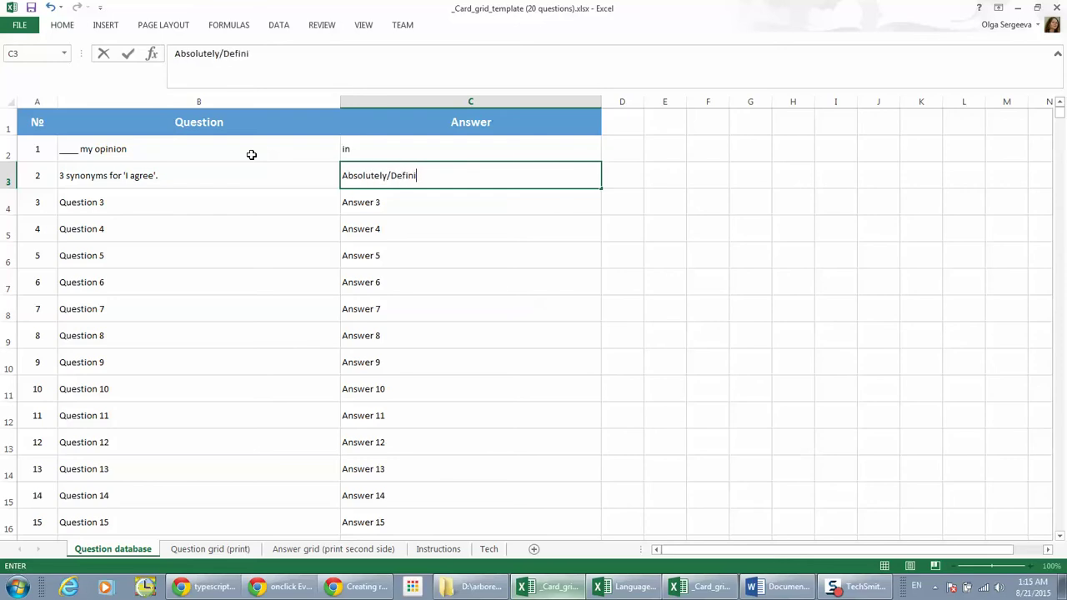
type("Eca")
key("BackSpace")
type("xactly")
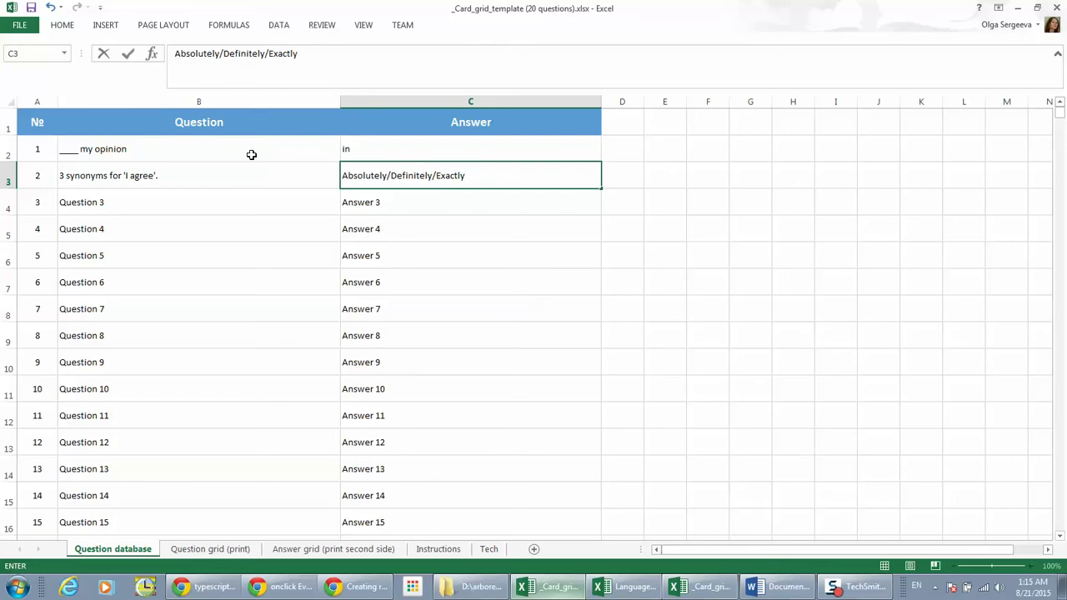
key("Return")
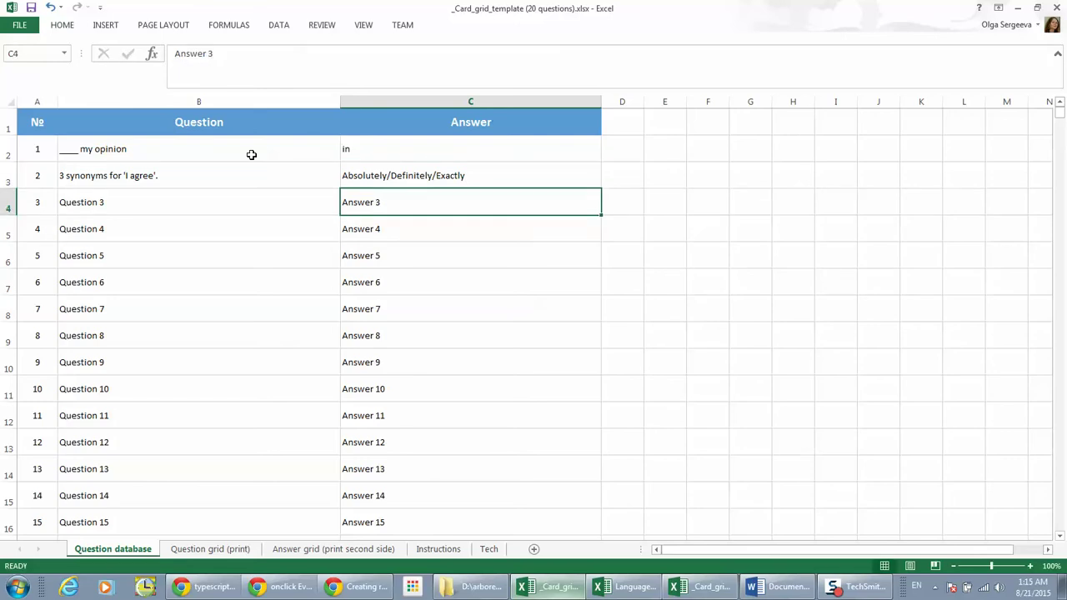
Enter "Correct the mistake: I am agree." as question 3, with "I am agree." in italics.
key("Left")
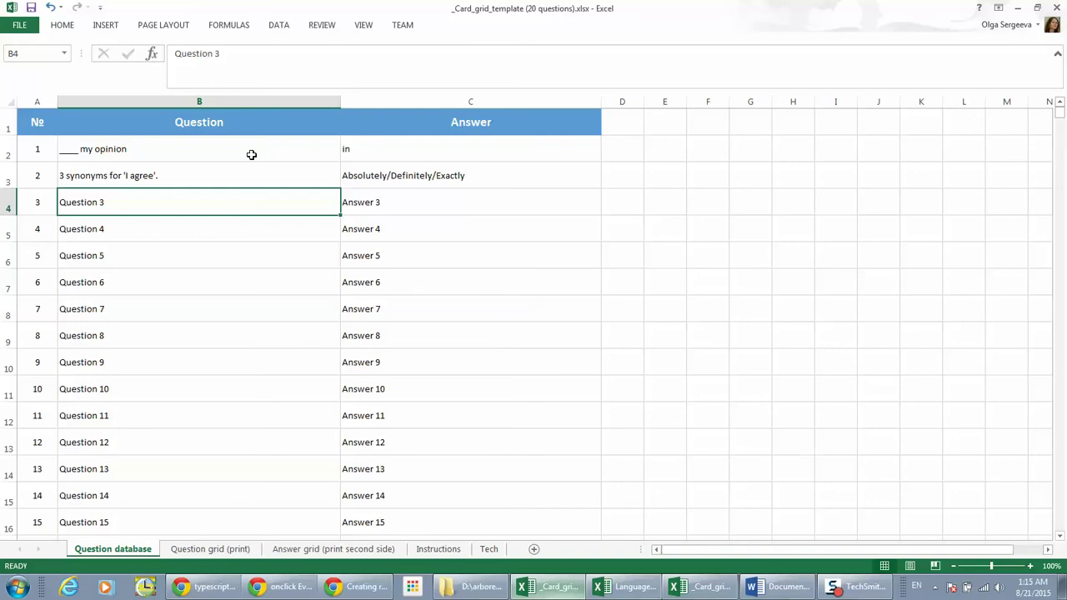
type("I")
type("orrect the mi")
type("stake")
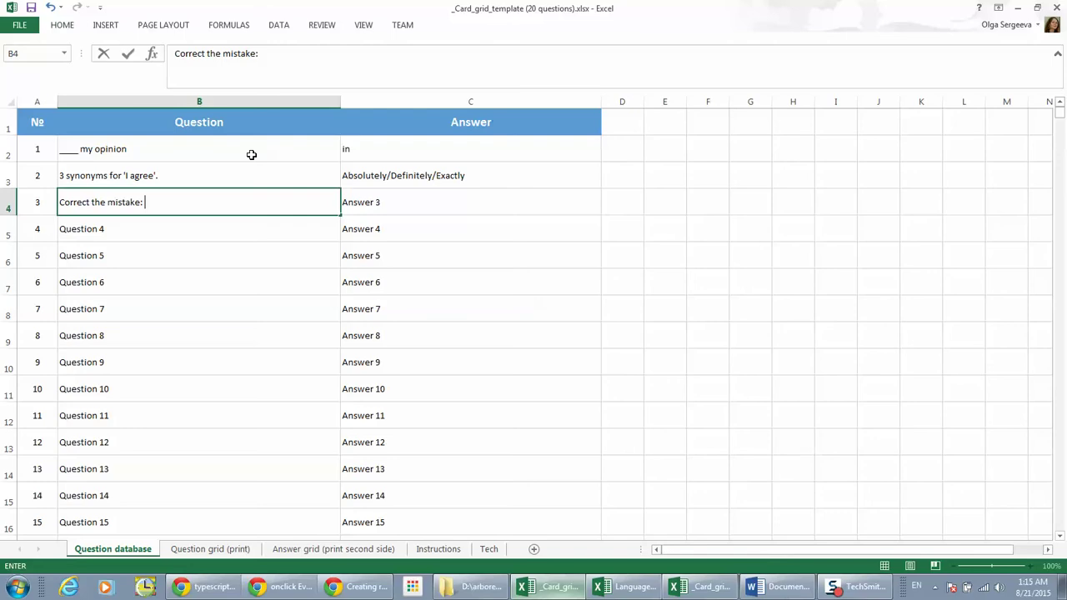
type(": I am agree.")
key("Tab")
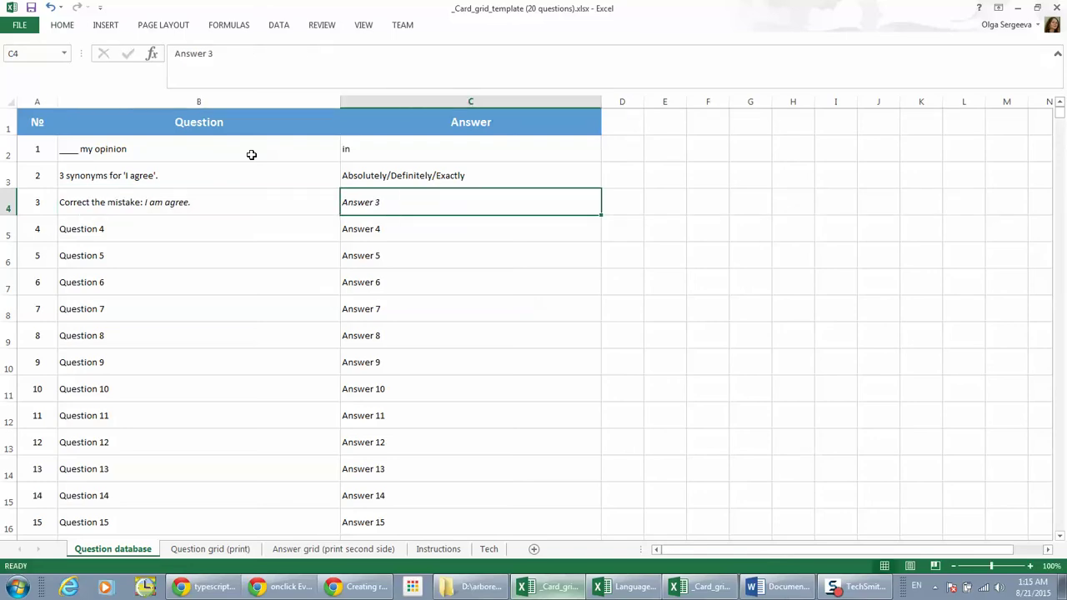
Enter "I agree [NOT 'am']" as answer 3 in regular, non-italic text.
type("I agere")
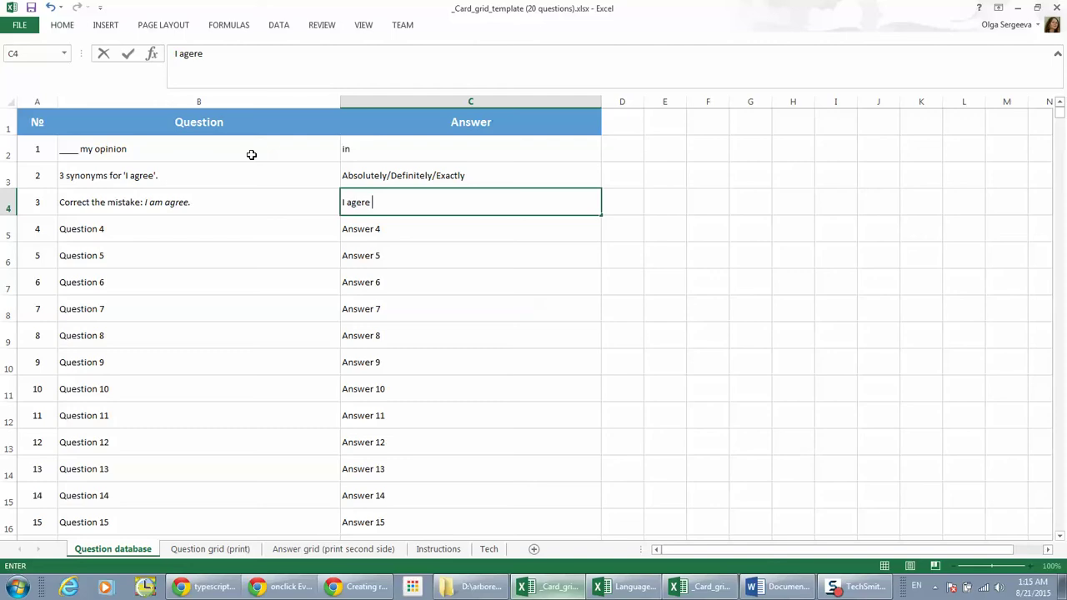
key("BackSpace")
key("BackSpace")
key("BackSpace")
key("BackSpace")
type("ree [NOT 'am']")
key("ctrl+Return")
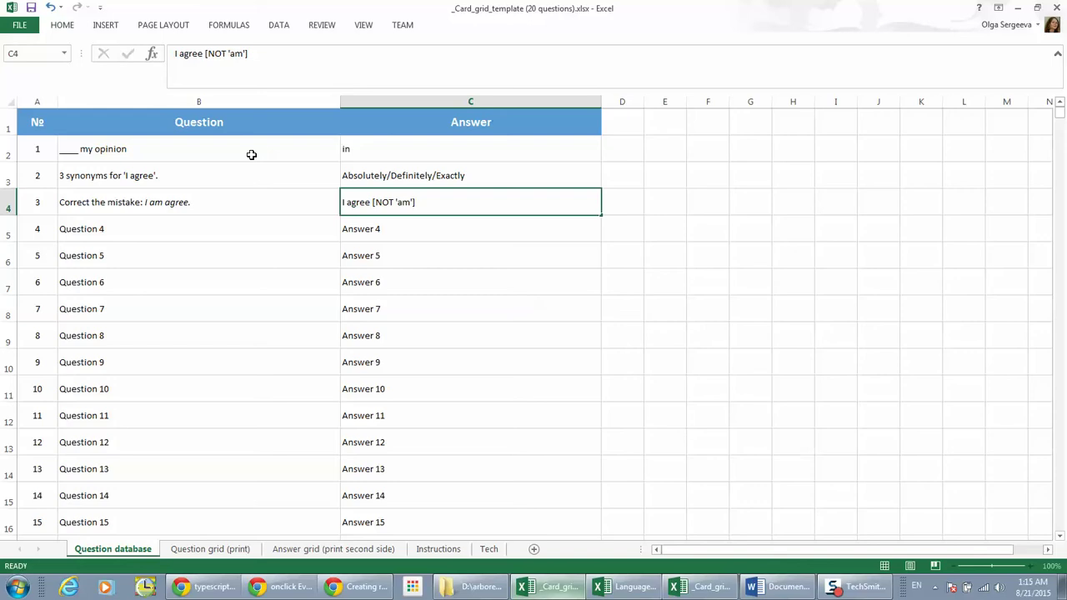
Enter "Soften the expression: I don't agree." as question 4, with "I don't agree." in italics.
key("Down")
key("Left")
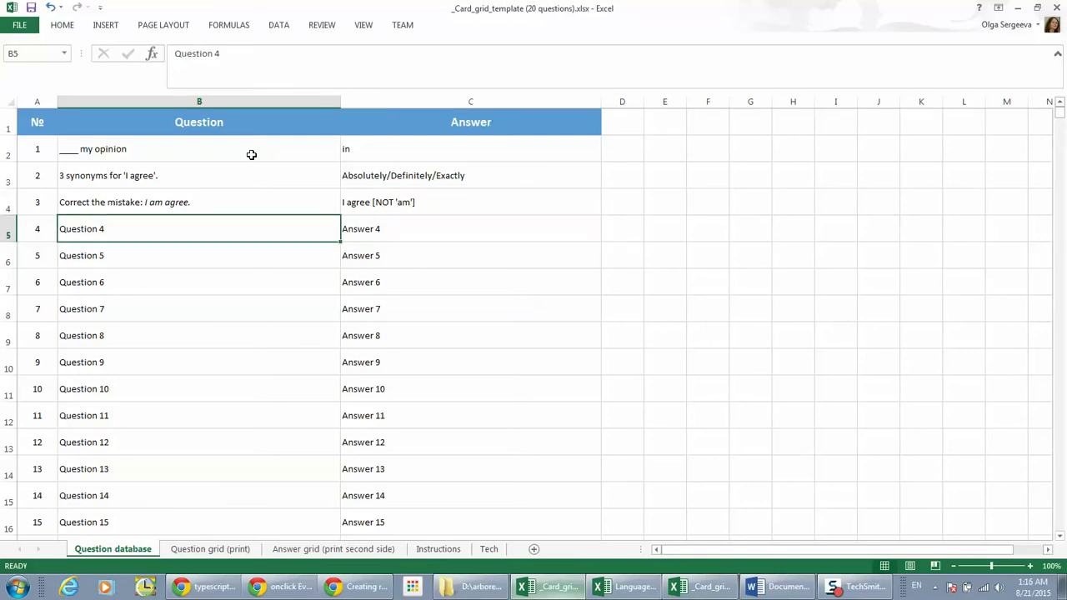
type("Soften ")
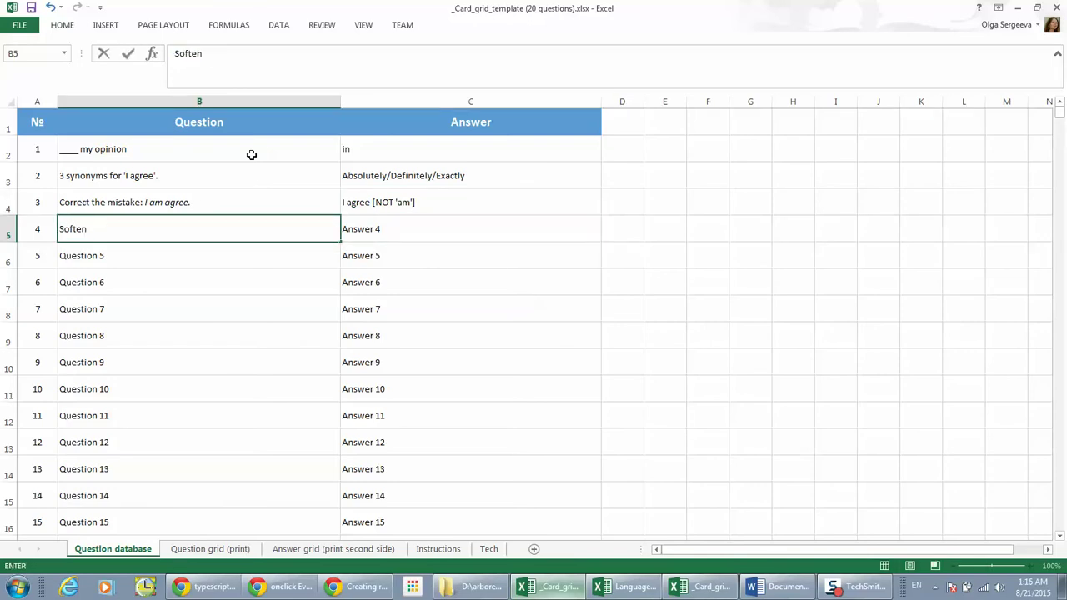
type("the expression: I si")
key("BackSpace")
key("BackSpace")
type("di")
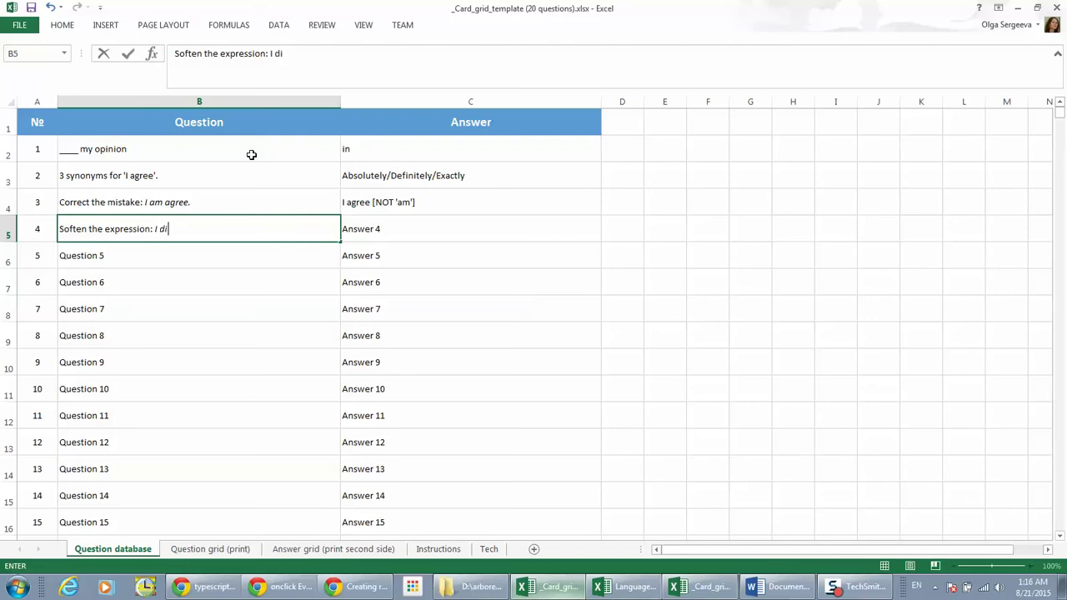
key("BackSpace")
type("on't agree.")
key("Return")
Enter "I'm afraid I don't quite agree with you there." as the answer to question 4.
key("Up")
key("Right")
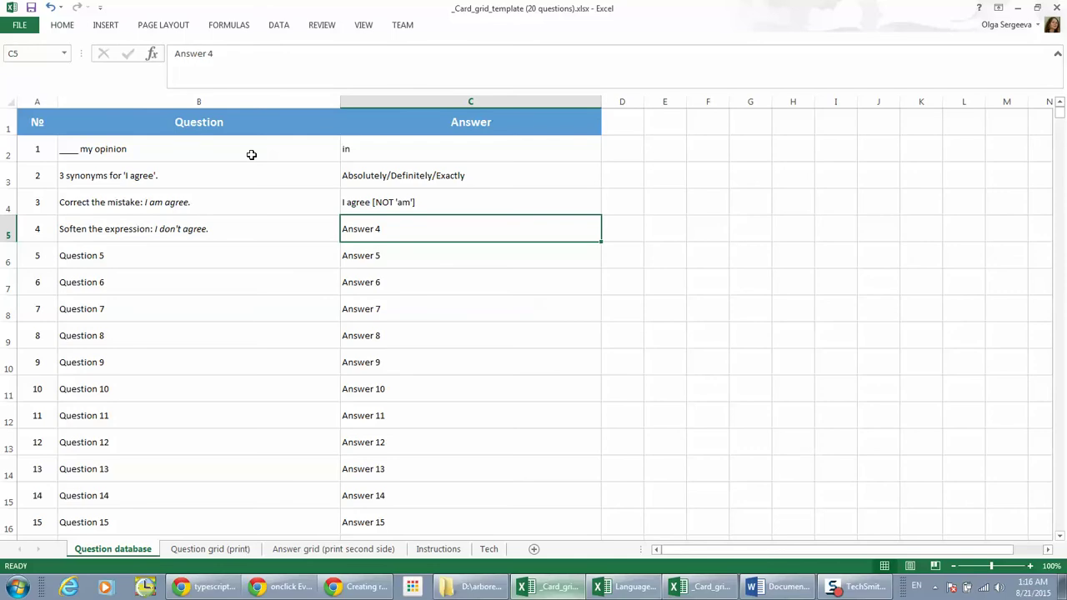
type("I'm afraid")
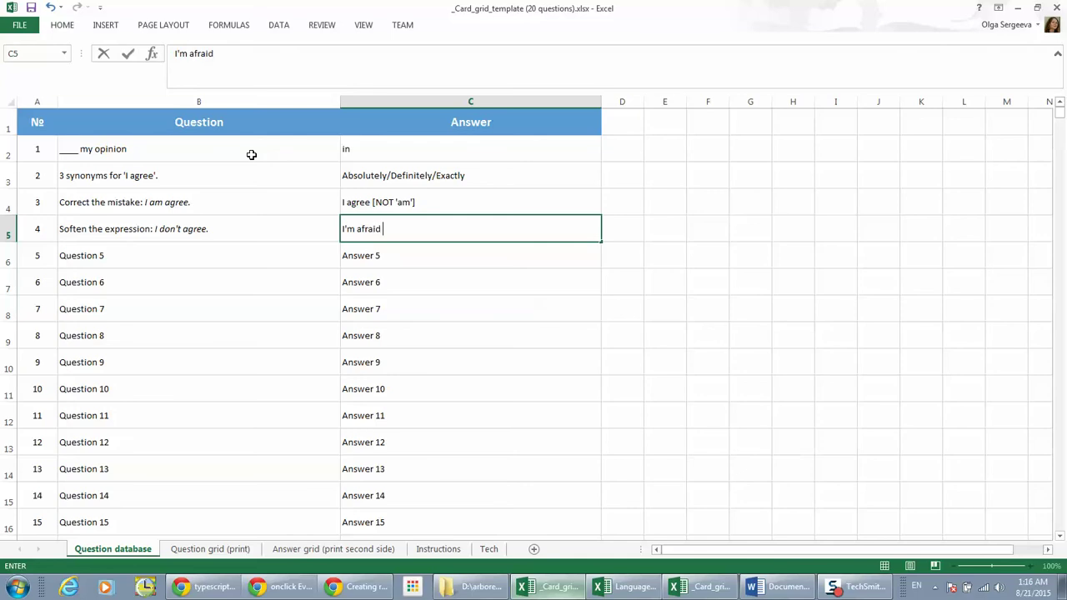
type(" I don't quite agree with you there.")
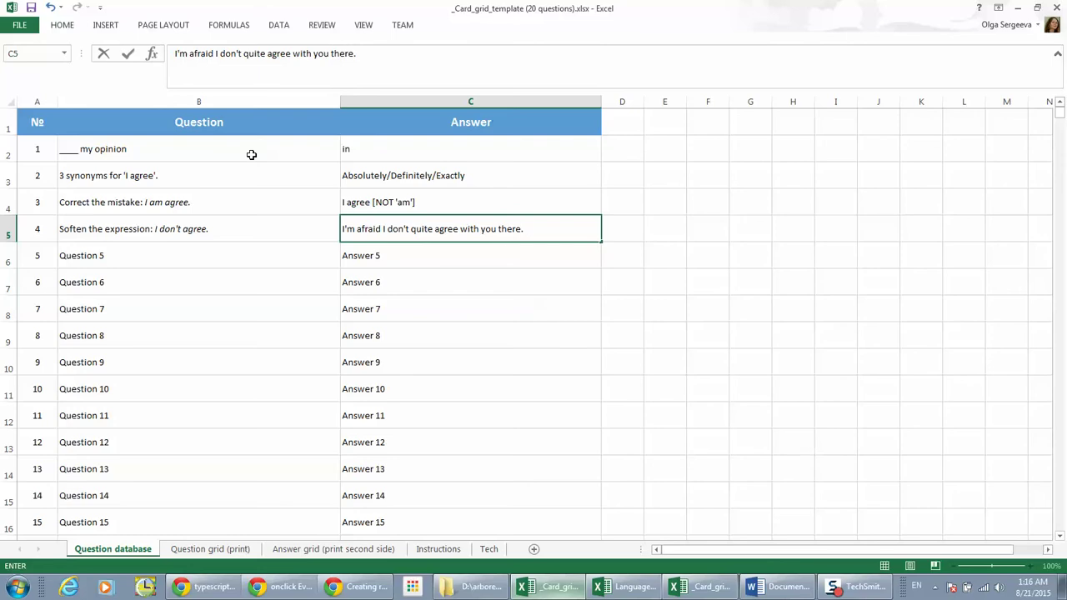
left_click(476, 301)
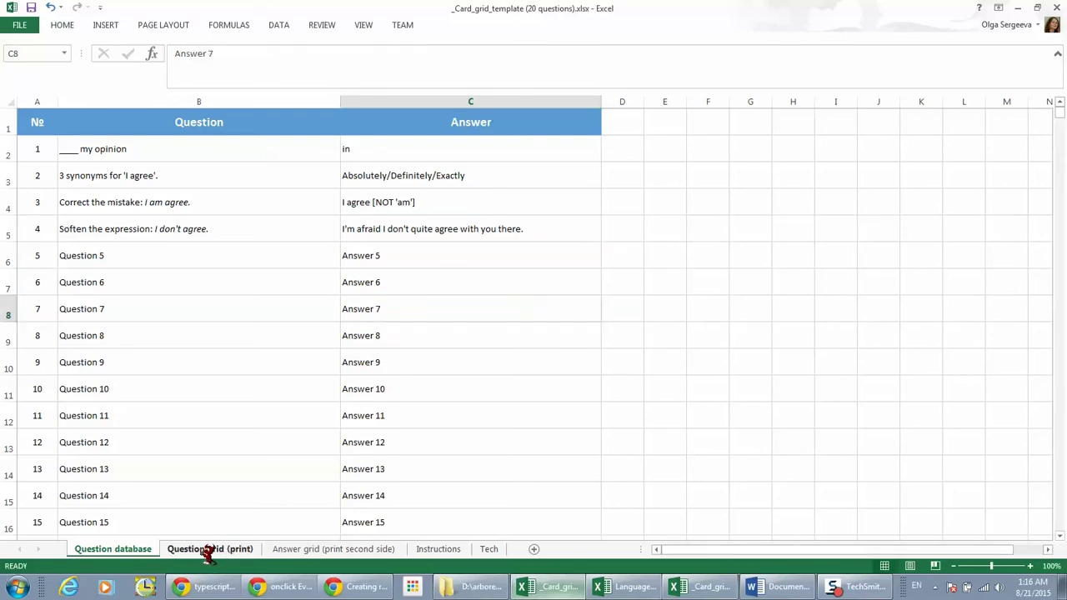
Check the new entries in the Question grid and Answer grid sheets, and return to the Question database.
left_click(208, 552)
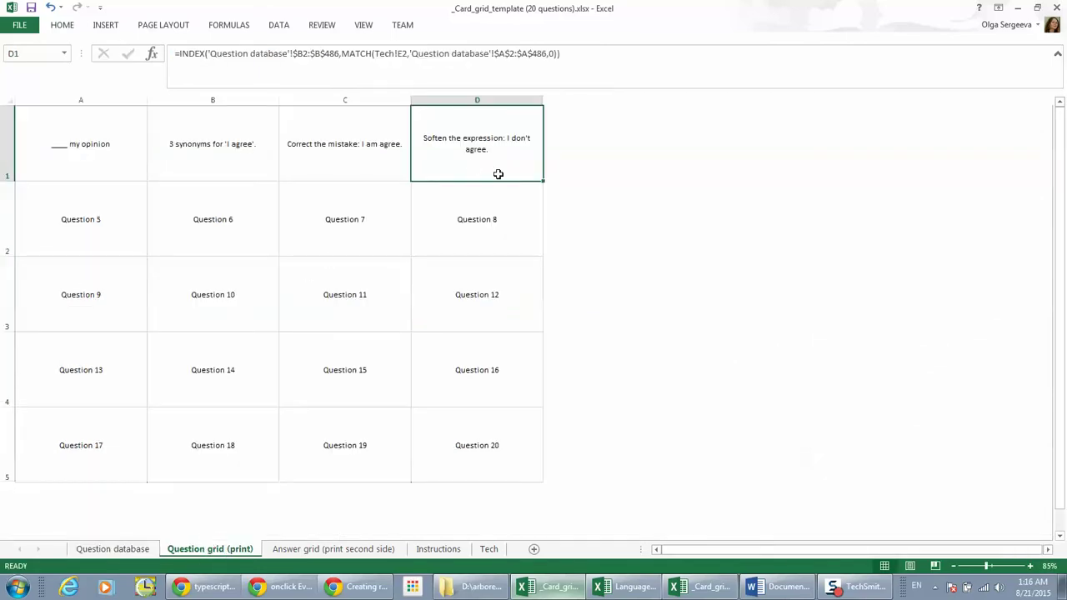
left_click(381, 548)
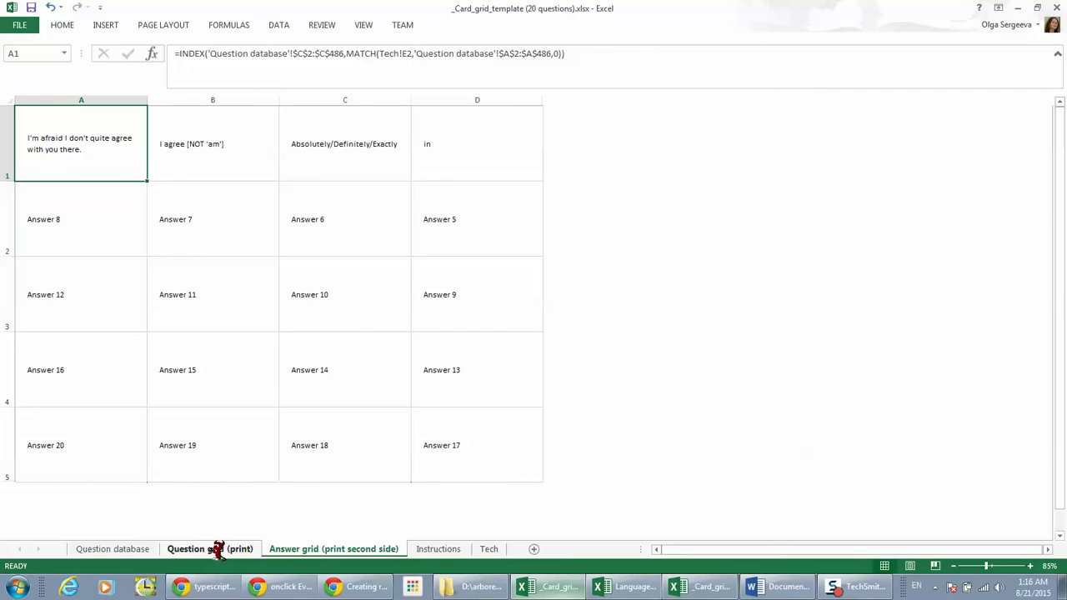
left_click(124, 551)
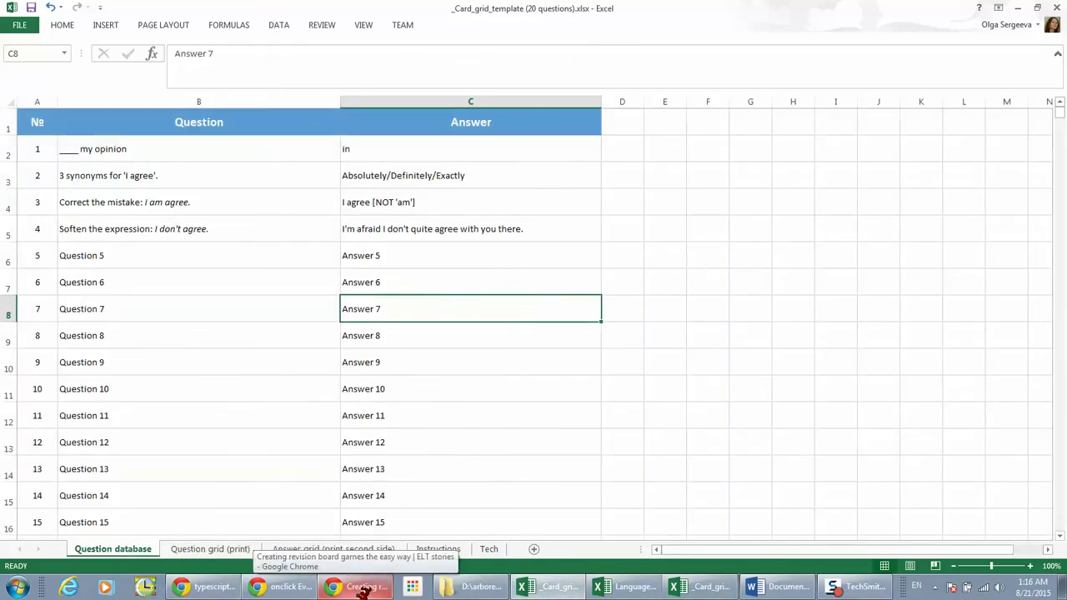
Switch to Chrome and search Google for "fce word formation quizlet" in a new tab.
left_click(361, 588)
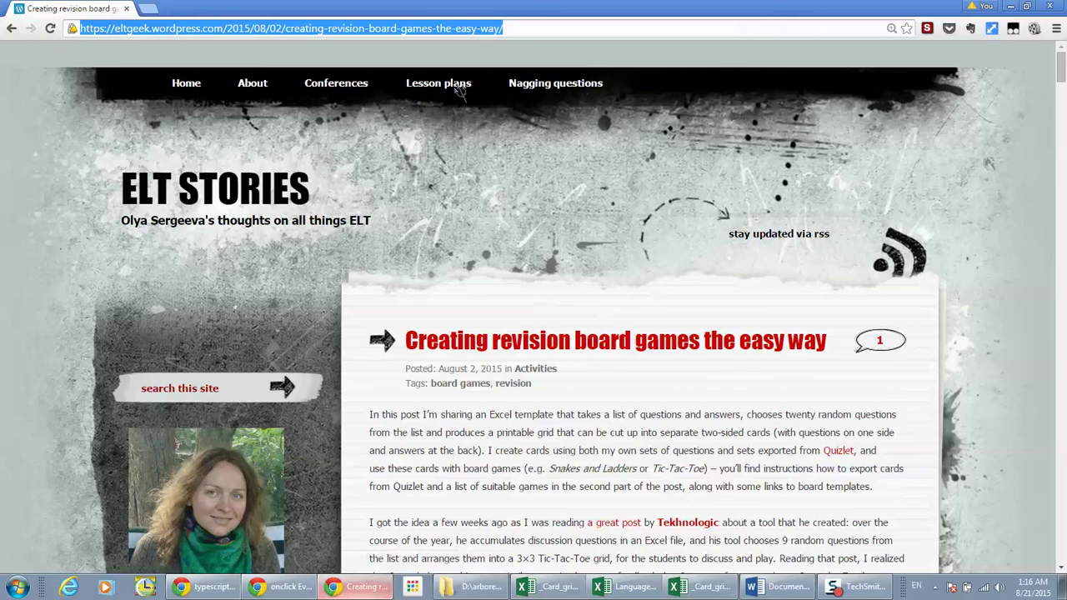
left_click(148, 9)
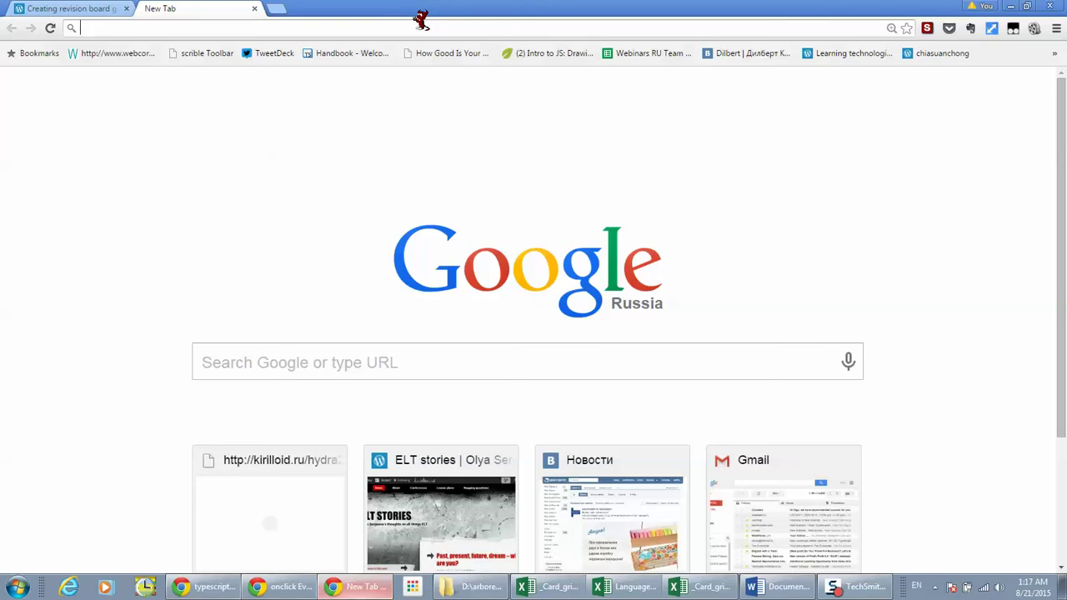
type("fce")
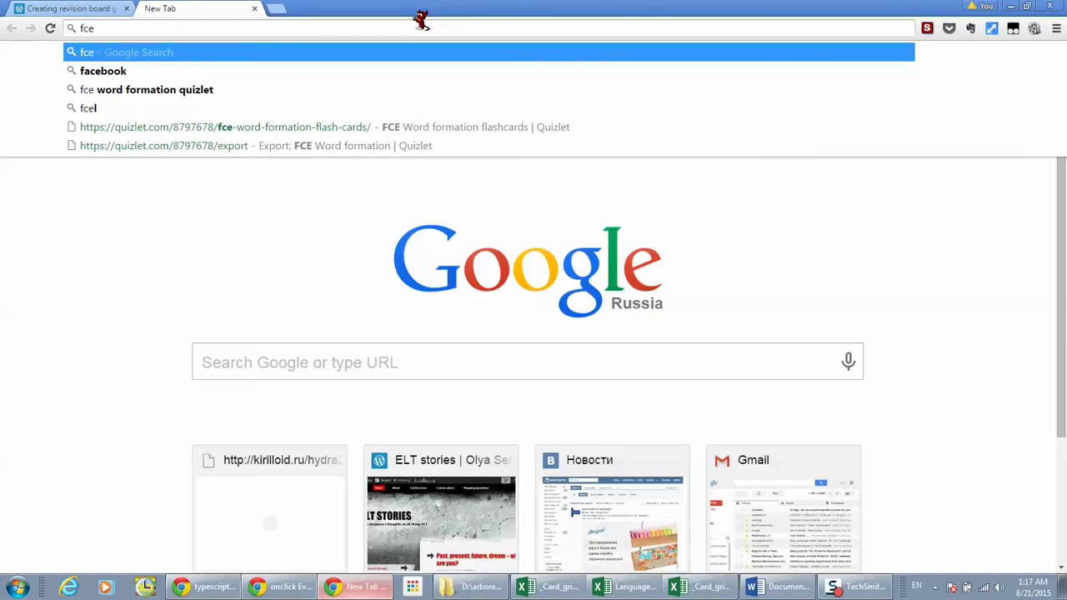
key("Down")
key("Down")
key("Return")
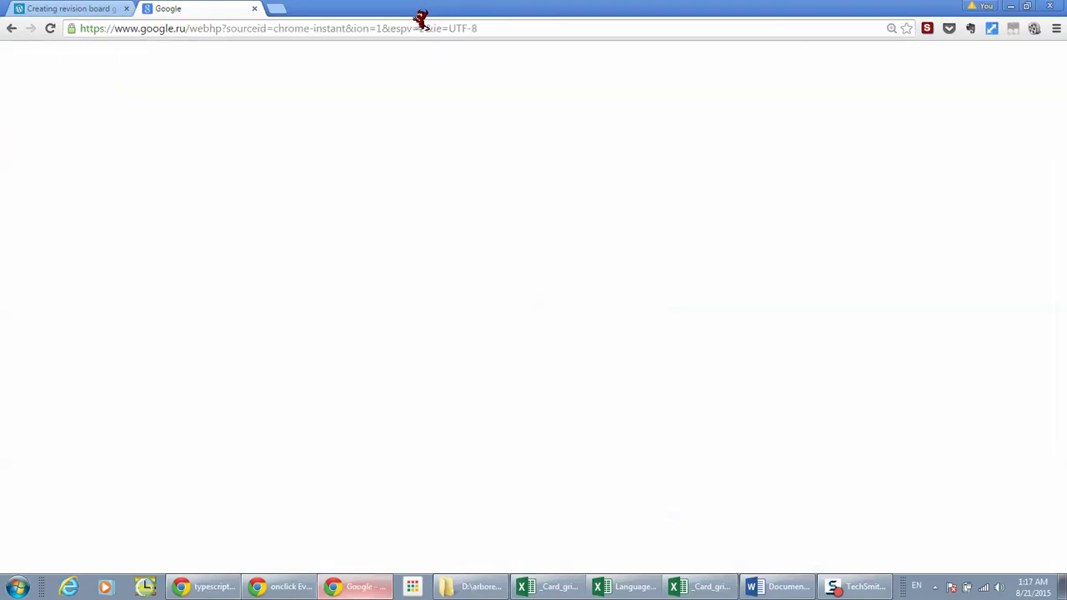
left_click(160, 75)
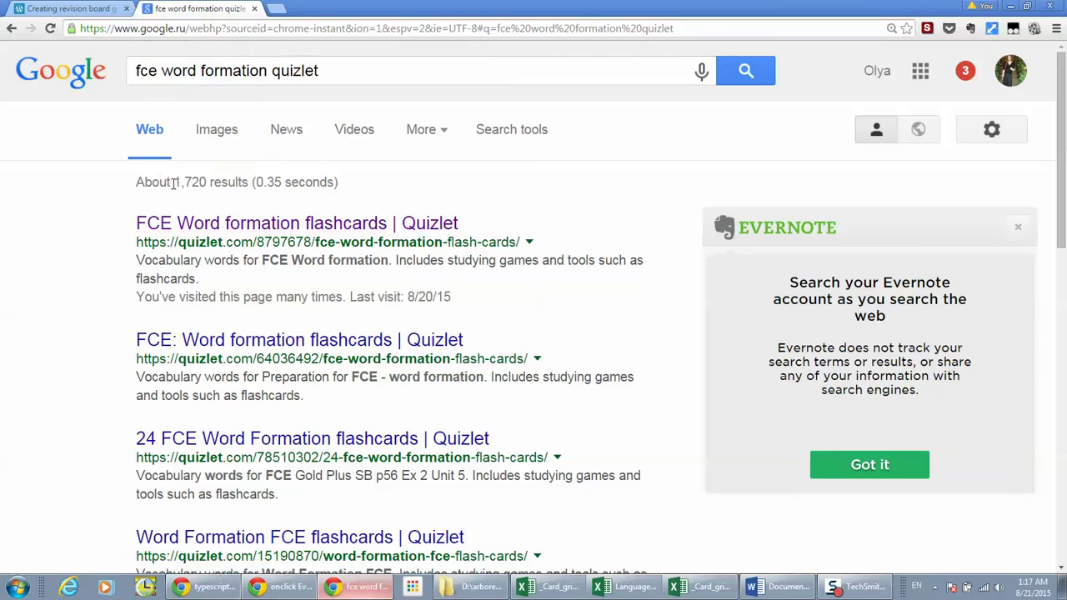
Open the "FCE Word formation flashcards | Quizlet" search result in a new tab and switch to it.
left_click_drag(177, 182, 136, 182)
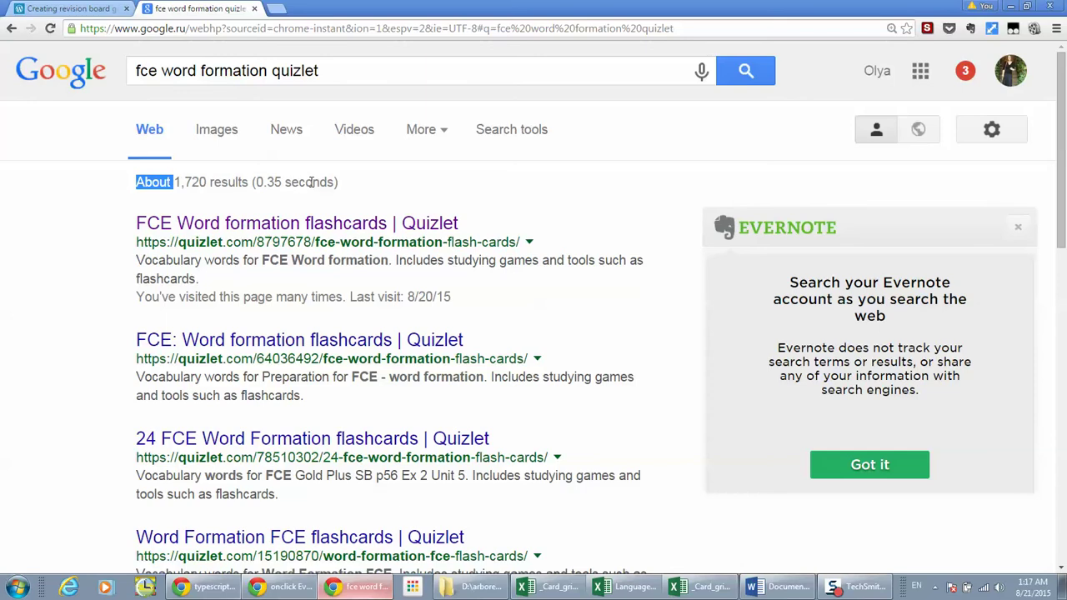
left_click(382, 178)
right_click(377, 224)
left_click(417, 233)
key("ctrl+Tab")
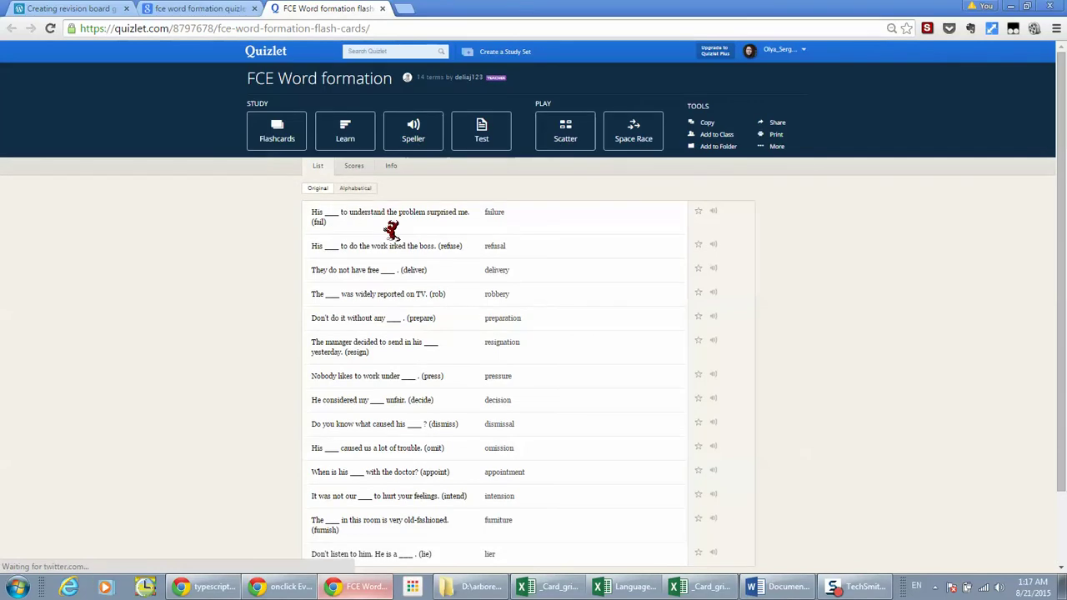
Look through the gapped sentences and their answers in the FCE Word formation set.
scroll(388, 231, "down", 1)
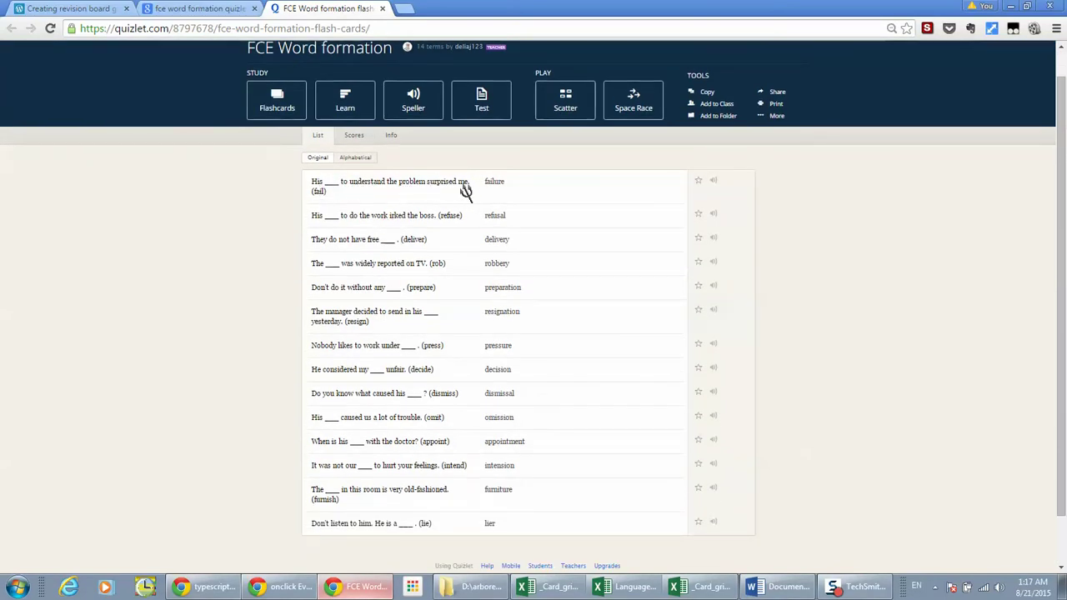
triple_click(321, 197)
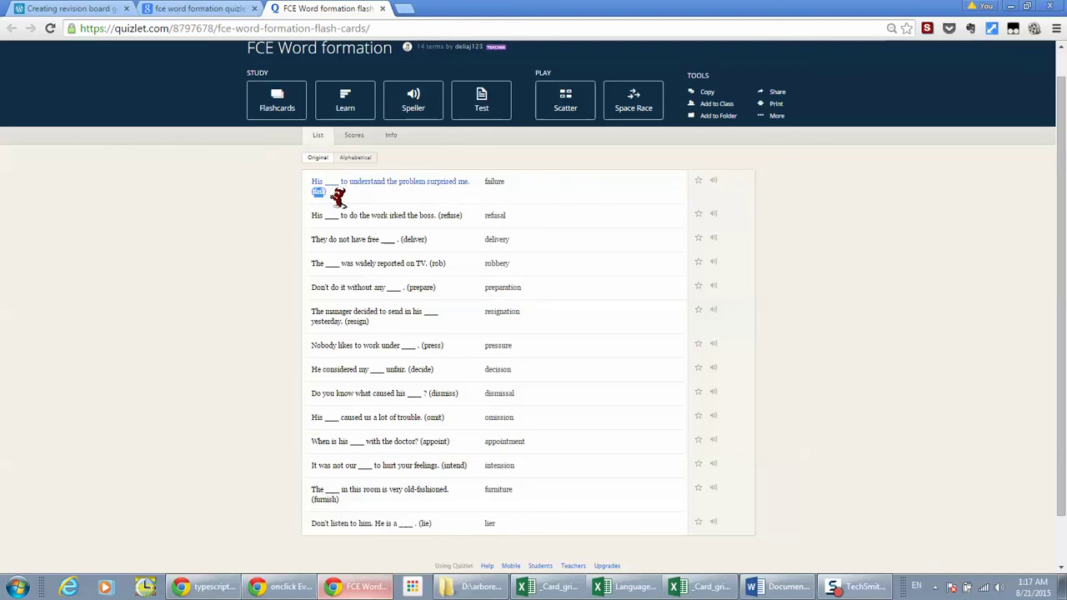
left_click(335, 191)
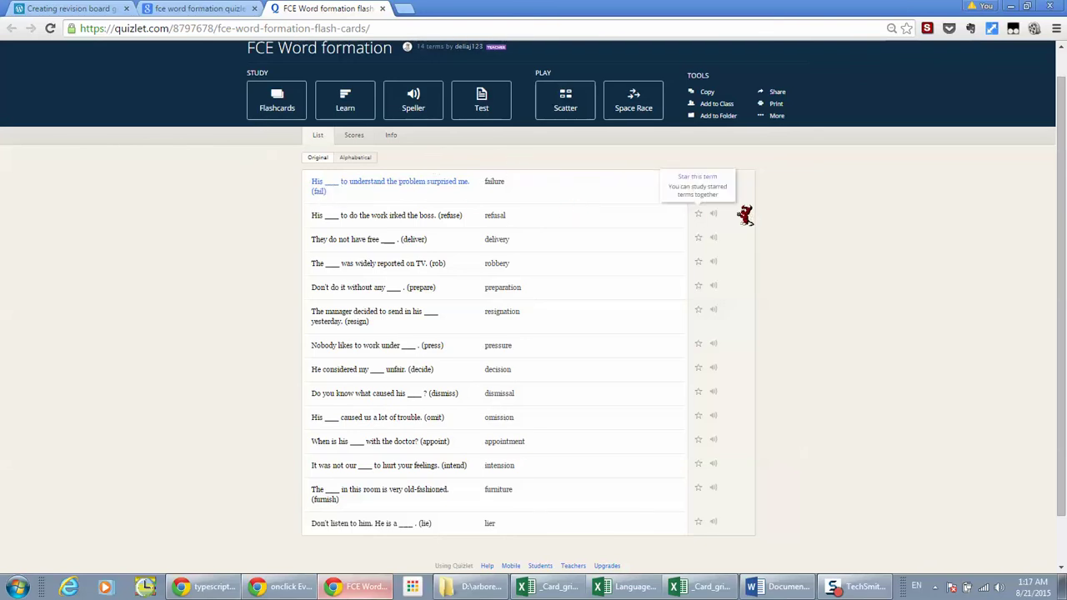
scroll(595, 338, "down", 1)
scroll(597, 333, "up", 2)
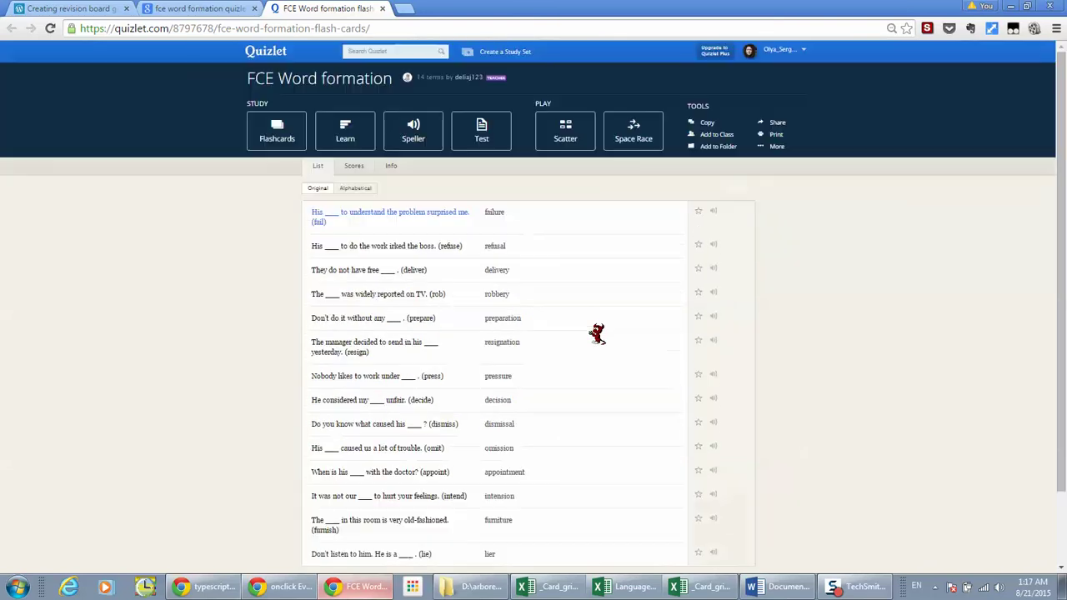
Open the export page of the FCE Word formation set and copy all of its term and definition text.
left_click(794, 148)
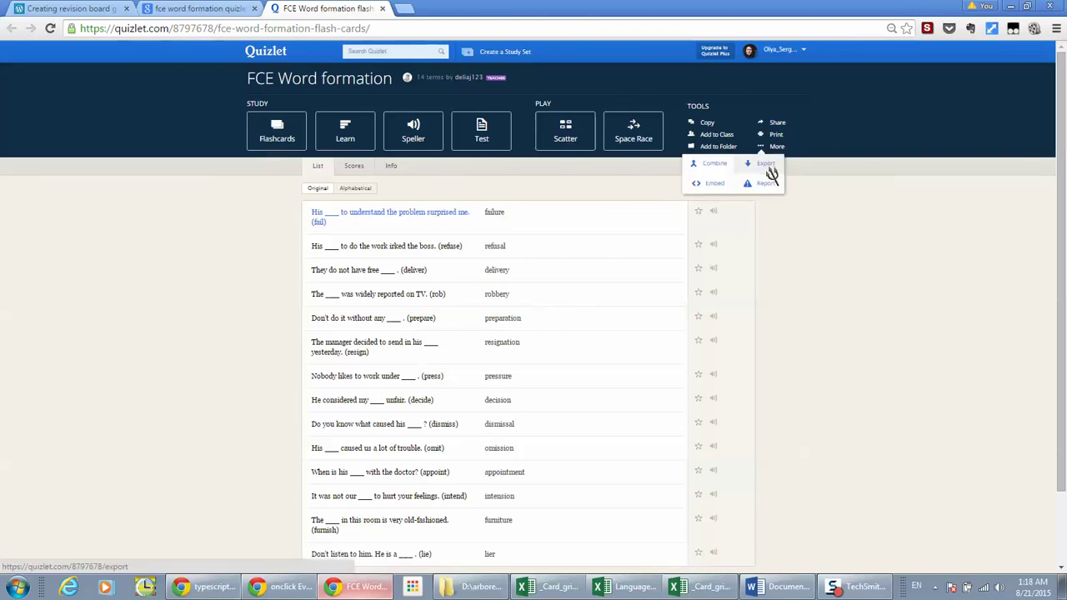
left_click(766, 164)
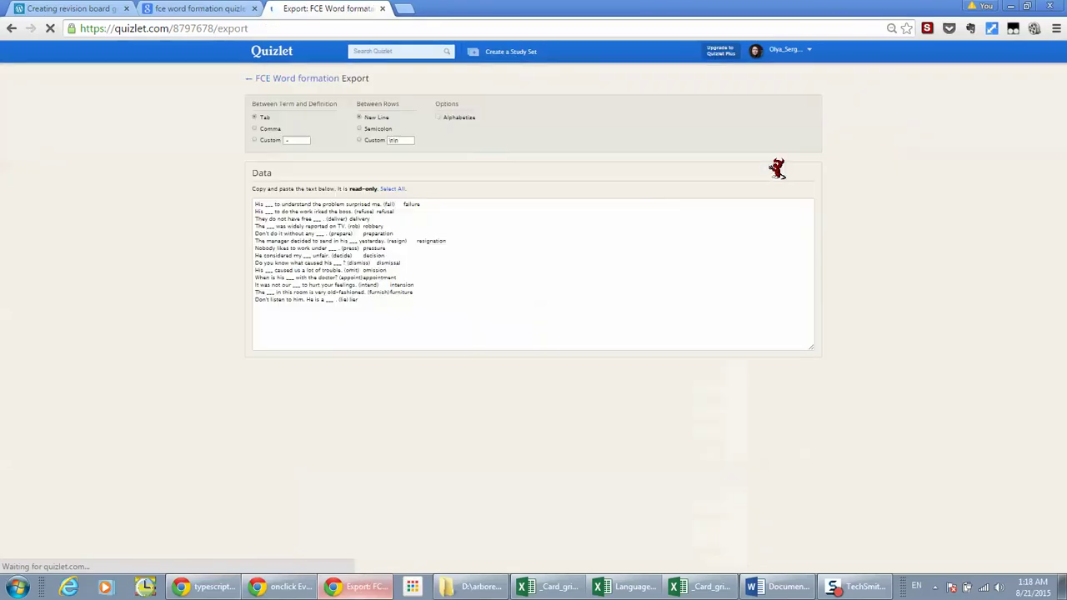
left_click_drag(374, 317, 238, 208)
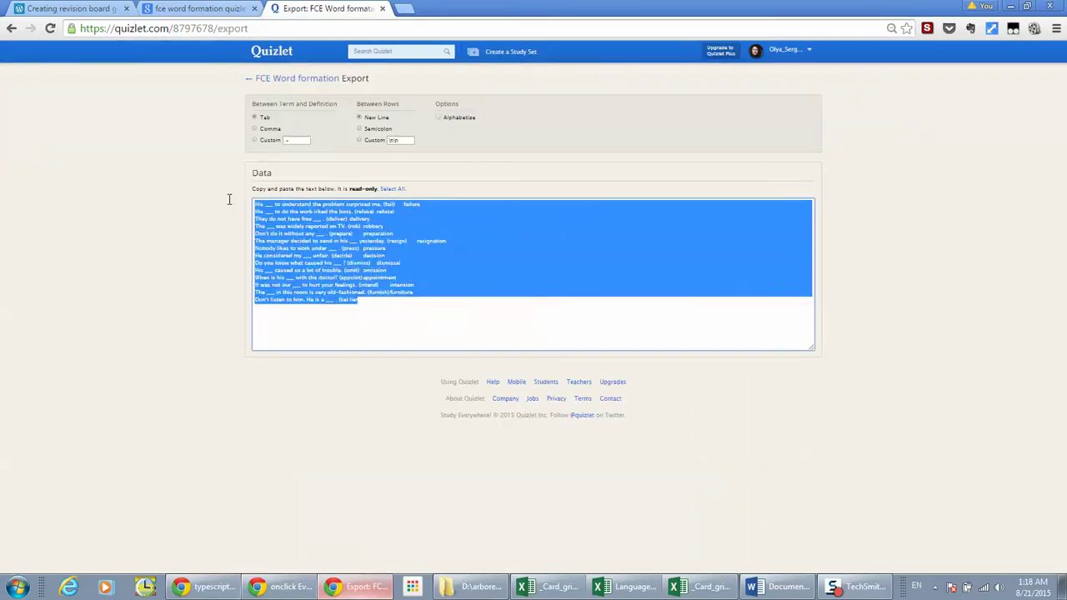
right_click(573, 256)
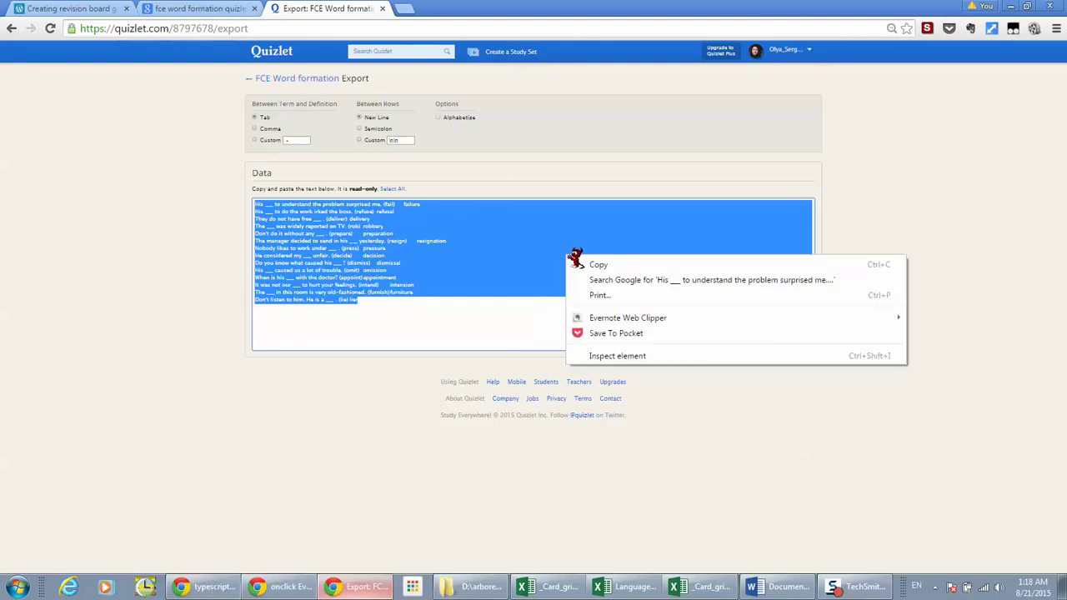
left_click(597, 263)
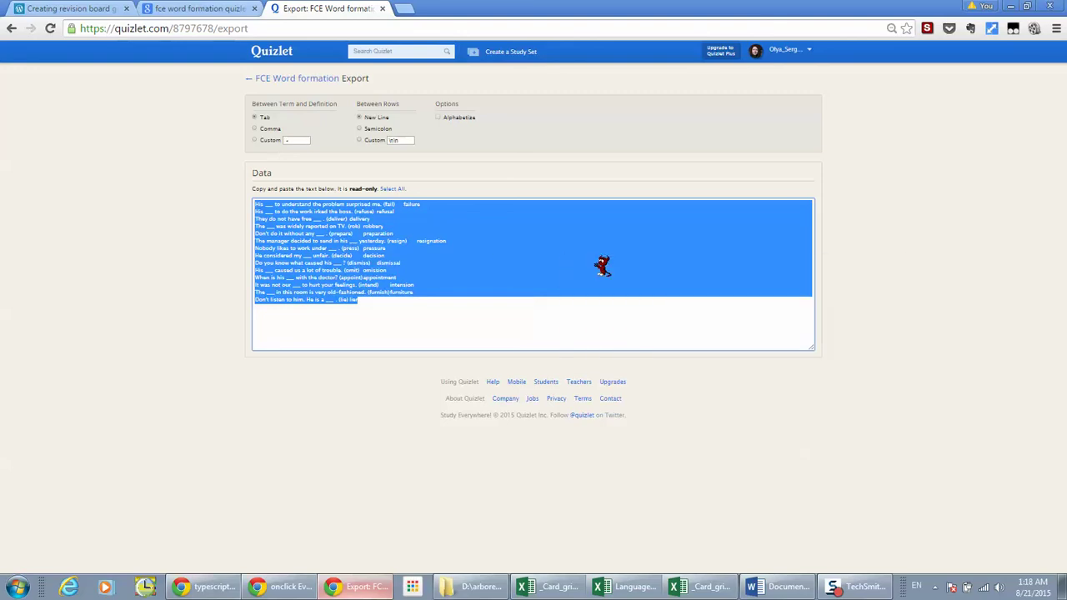
Switch to the _Card_grid_template (20 questions) workbook in Excel and paste the copied list into the Question database from cell B2.
left_click(550, 588)
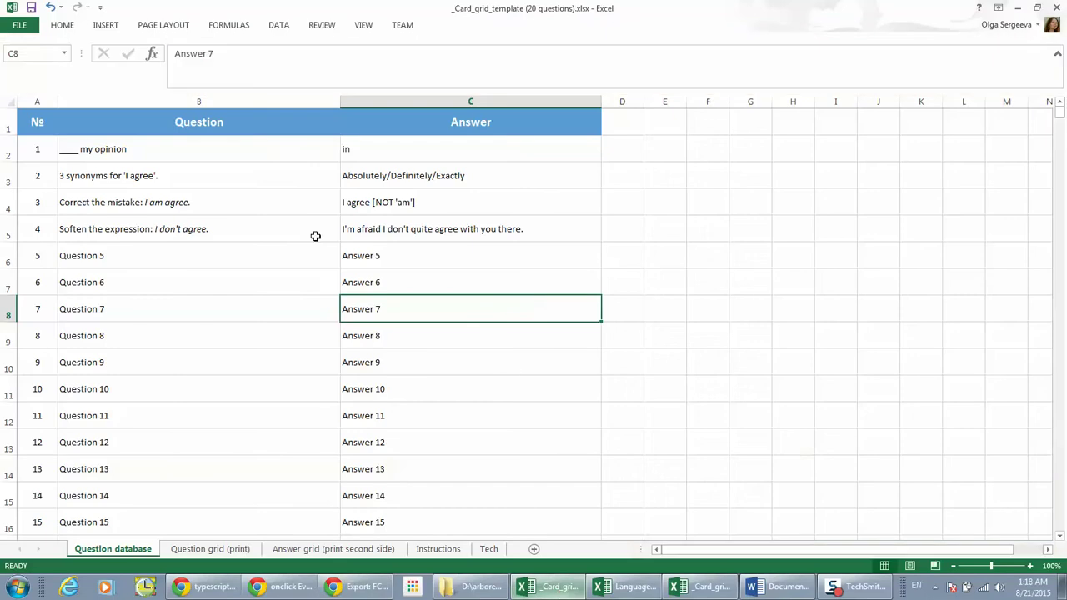
left_click(201, 149)
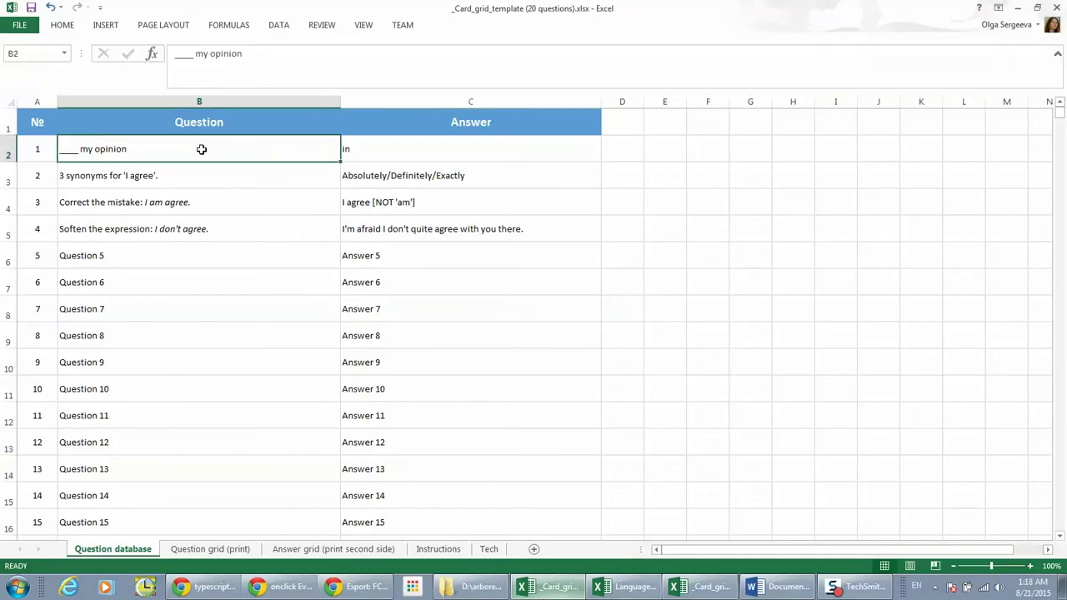
right_click(201, 150)
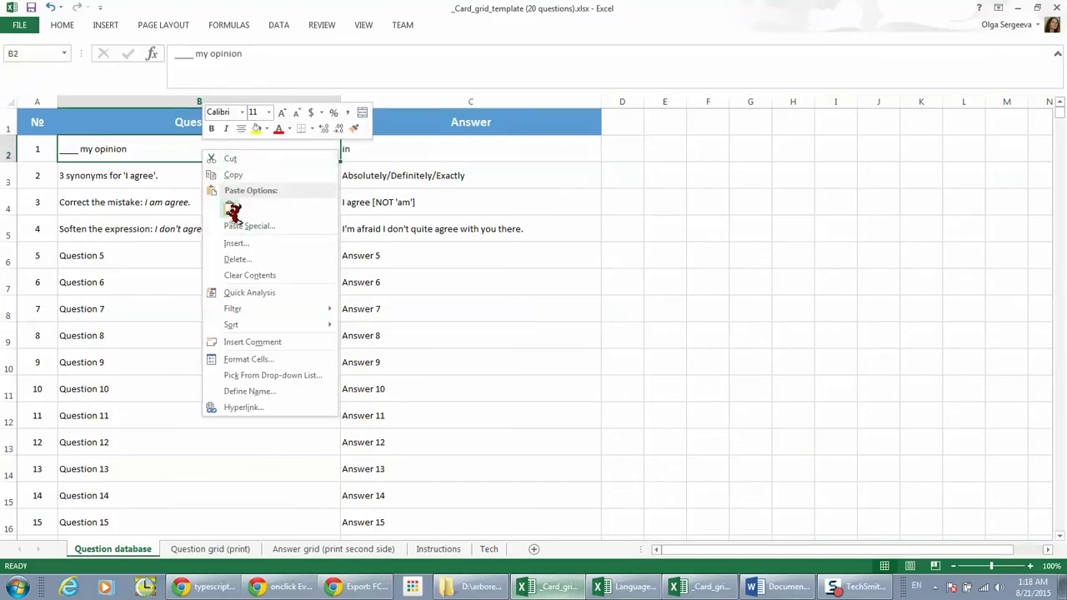
left_click(231, 213)
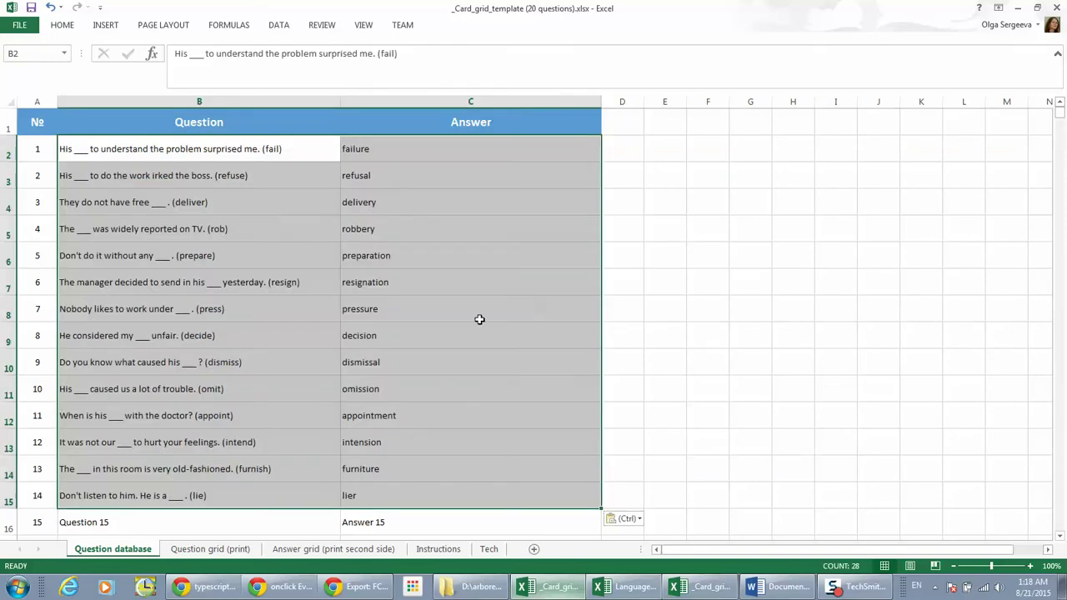
Check the filled cards in the Question grid (print) sheet, and view the Questions grid in the Language_feedback workbook.
left_click(234, 552)
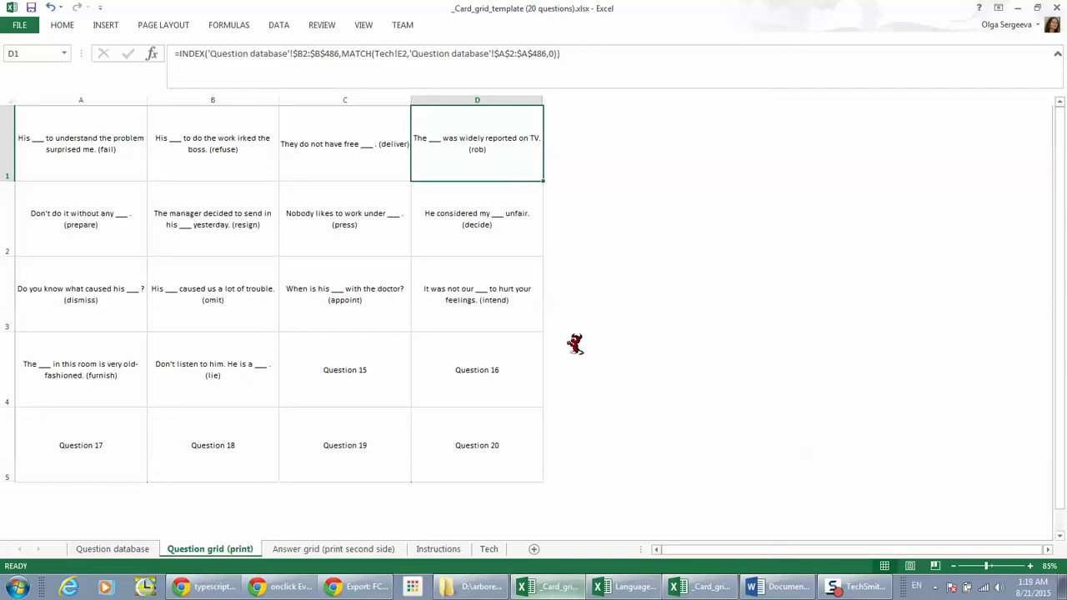
left_click(646, 590)
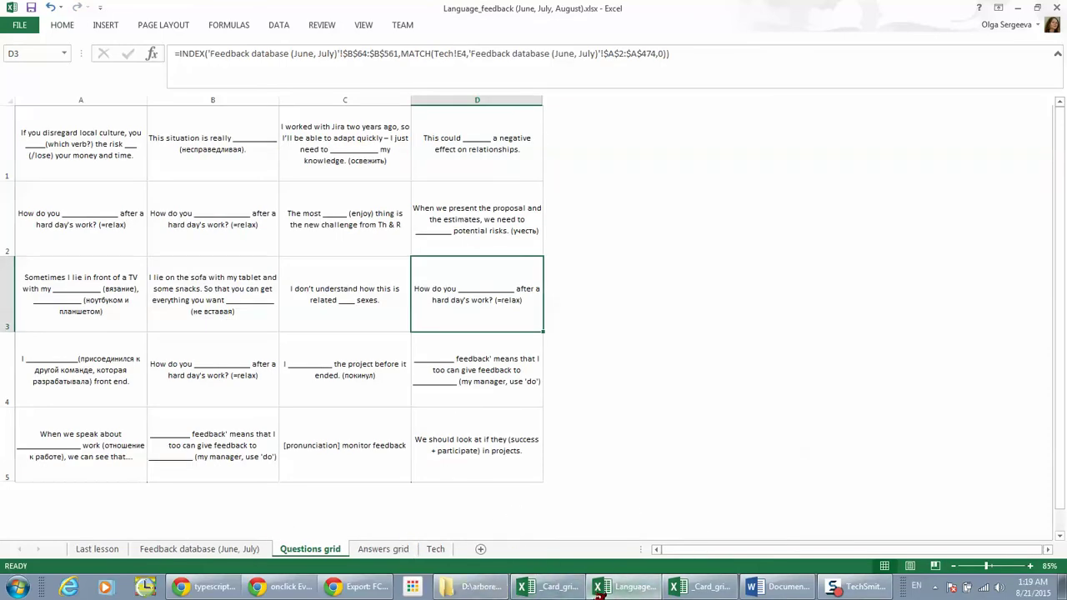
Switch to the games folder in Windows Explorer, view the TicTacToe_littlehands.jpg board and close it.
left_click(490, 589)
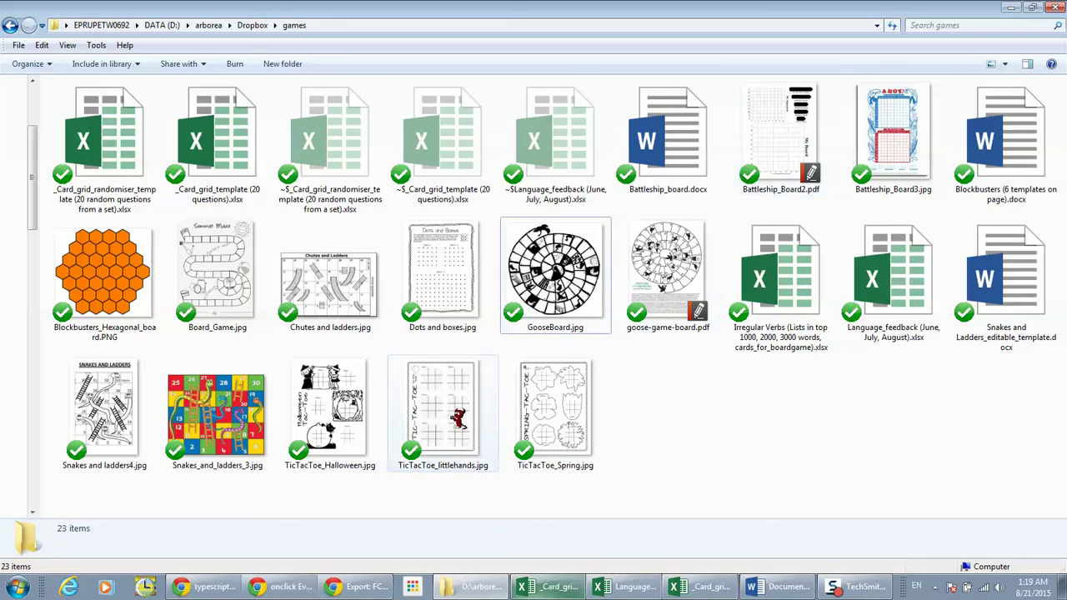
left_click(458, 420)
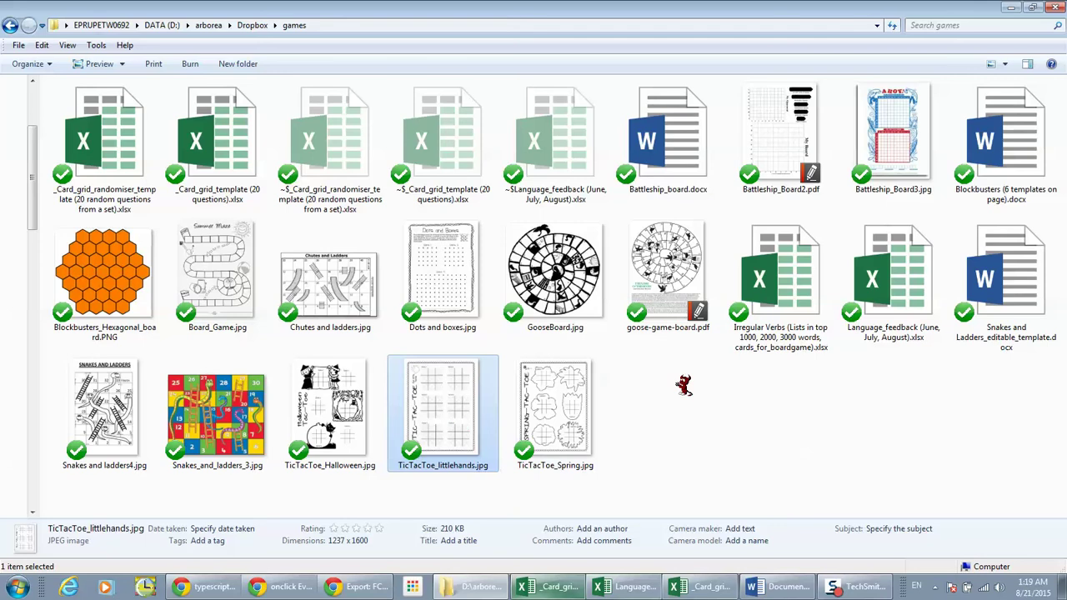
key("Return")
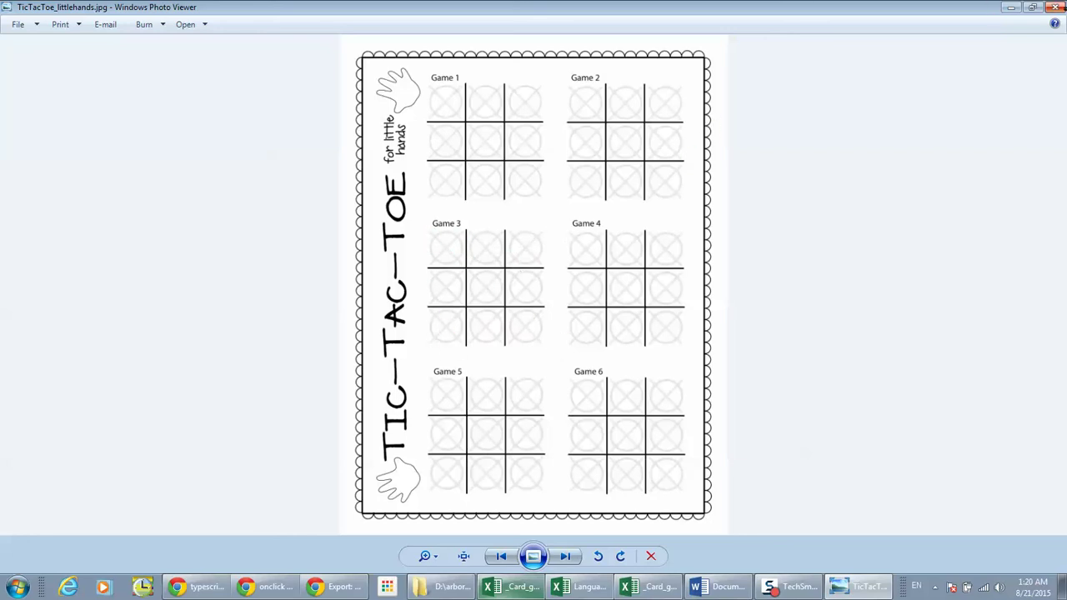
left_click(1059, 7)
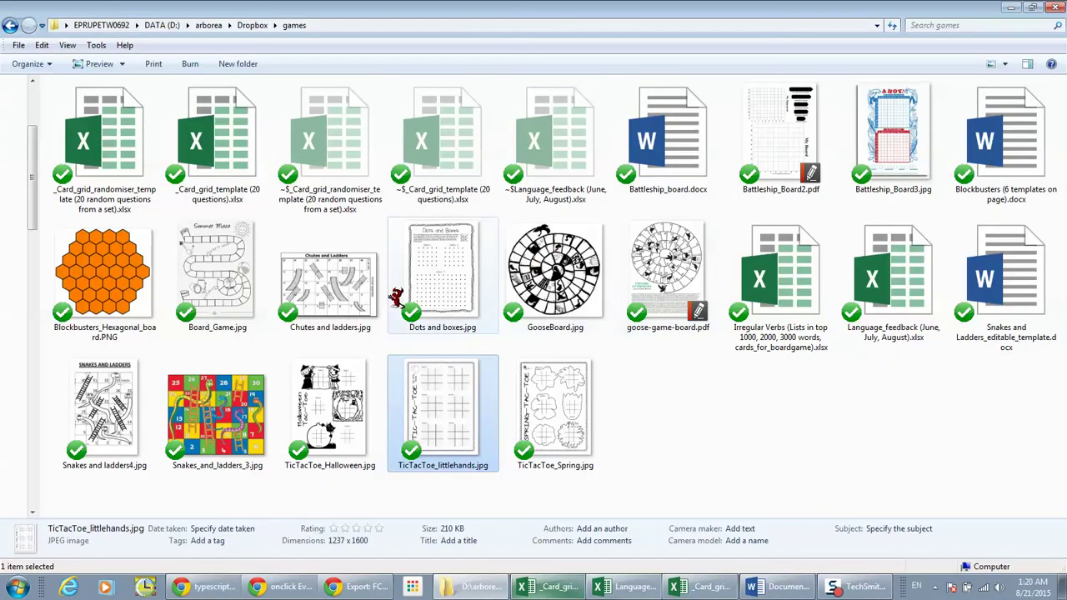
View the Dots and boxes.jpg game sheet from the games folder and close it.
left_click(439, 288)
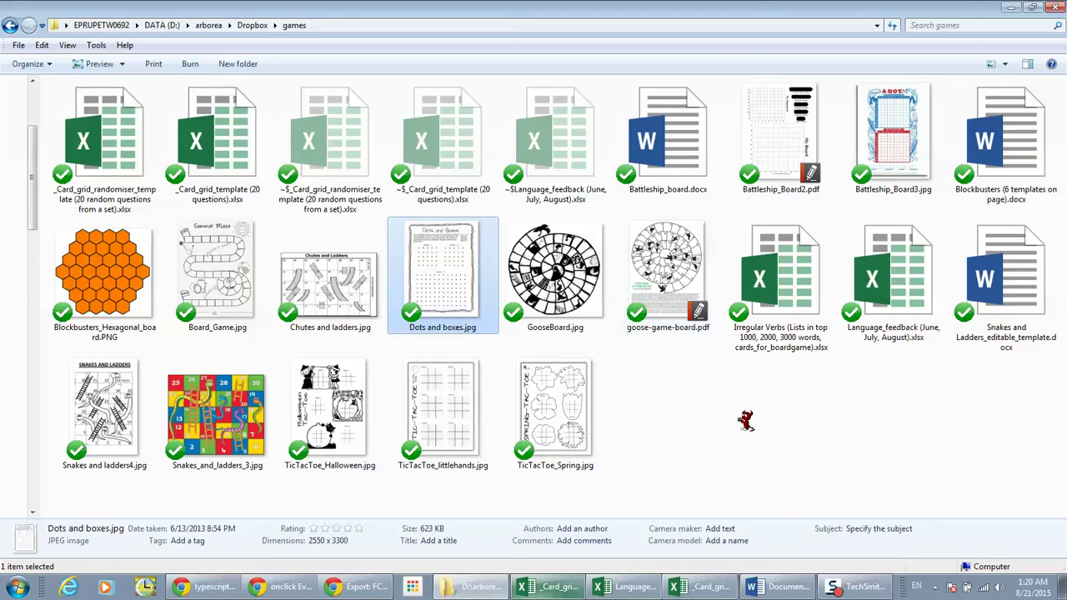
key("Return")
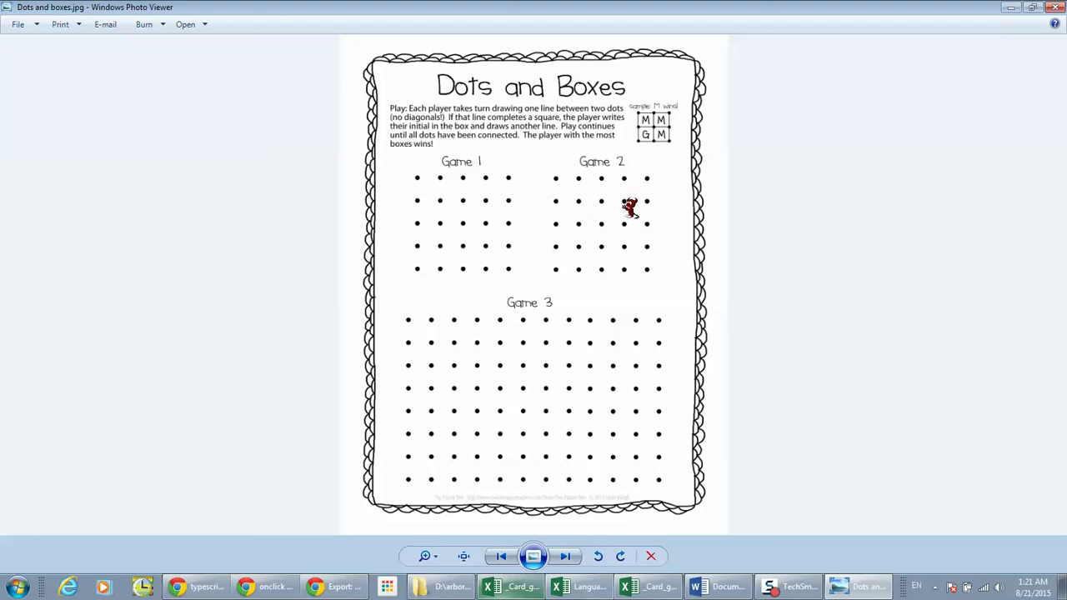
left_click(1058, 7)
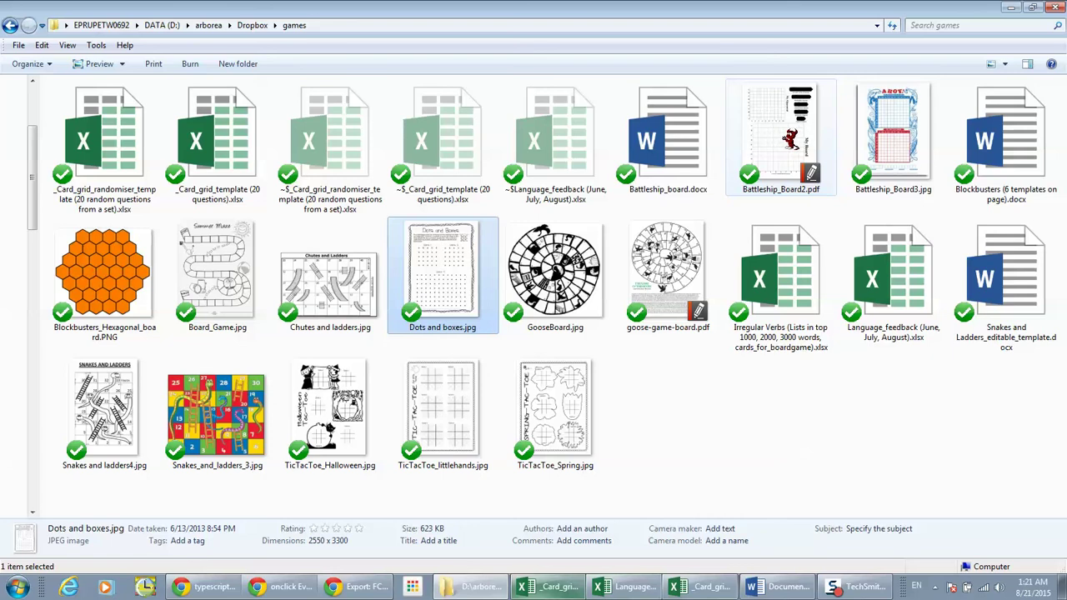
Open Battleship_Board2.pdf, examine its opponent grid, own board and ship list, and minimize the document.
left_click(788, 130)
double_click(788, 129)
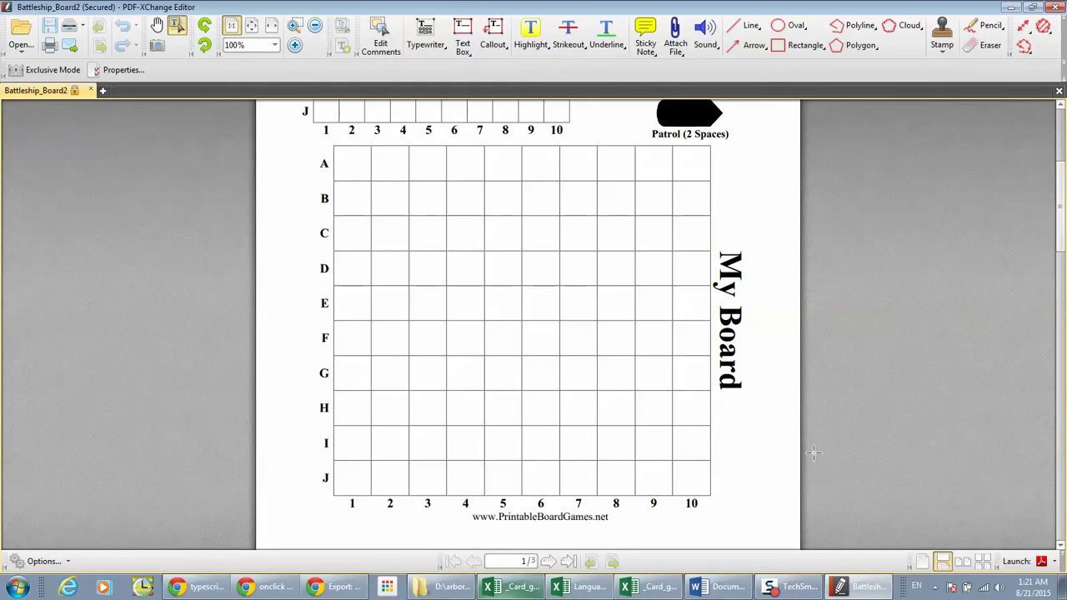
scroll(814, 453, "up", 5)
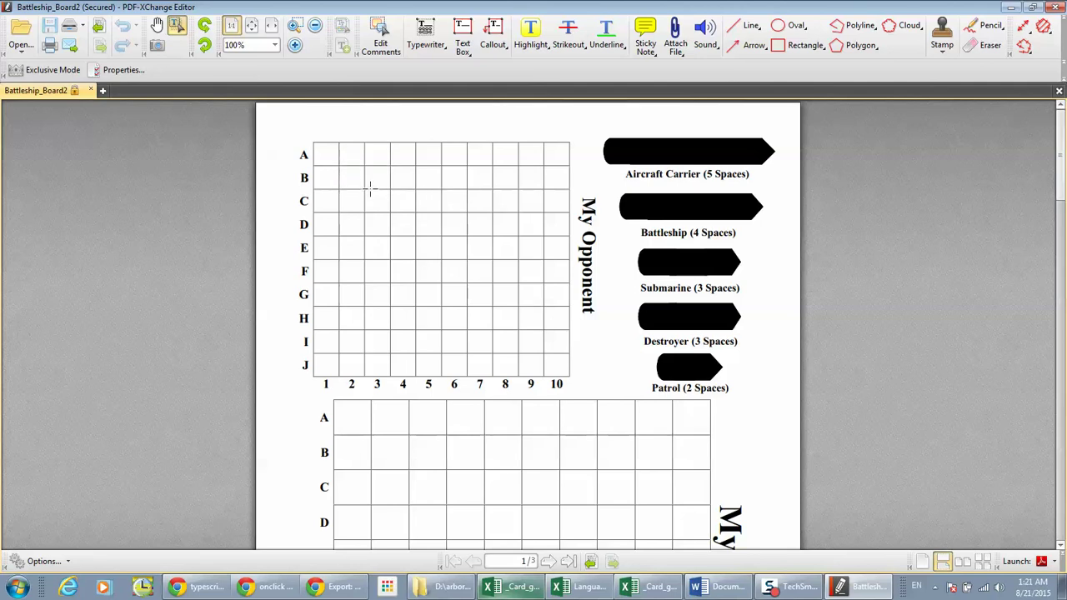
scroll(371, 189, "down", 2)
scroll(370, 189, "down", 4)
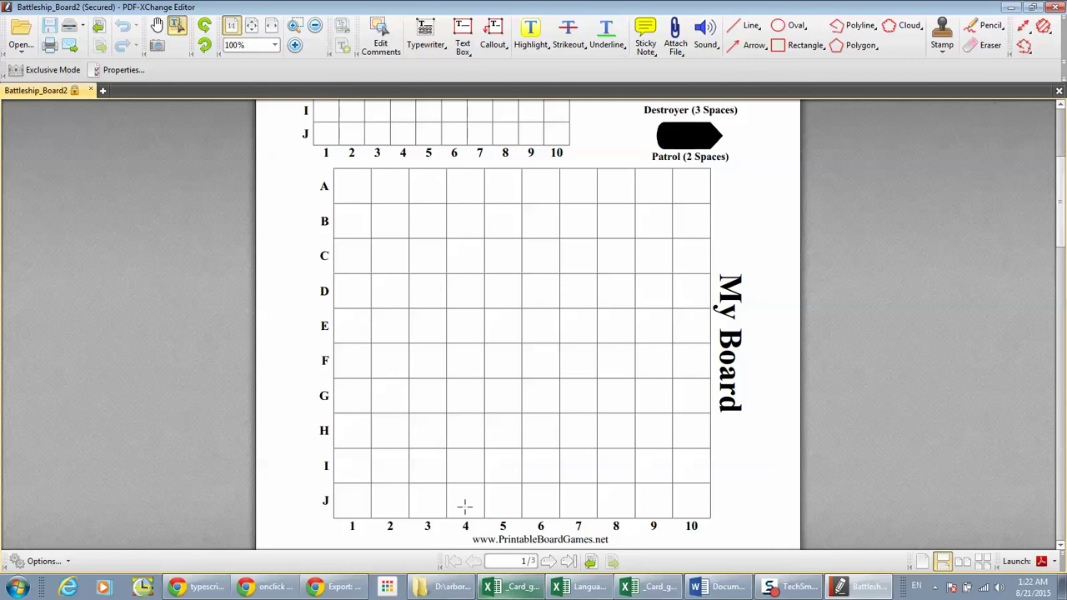
scroll(465, 506, "up", 5)
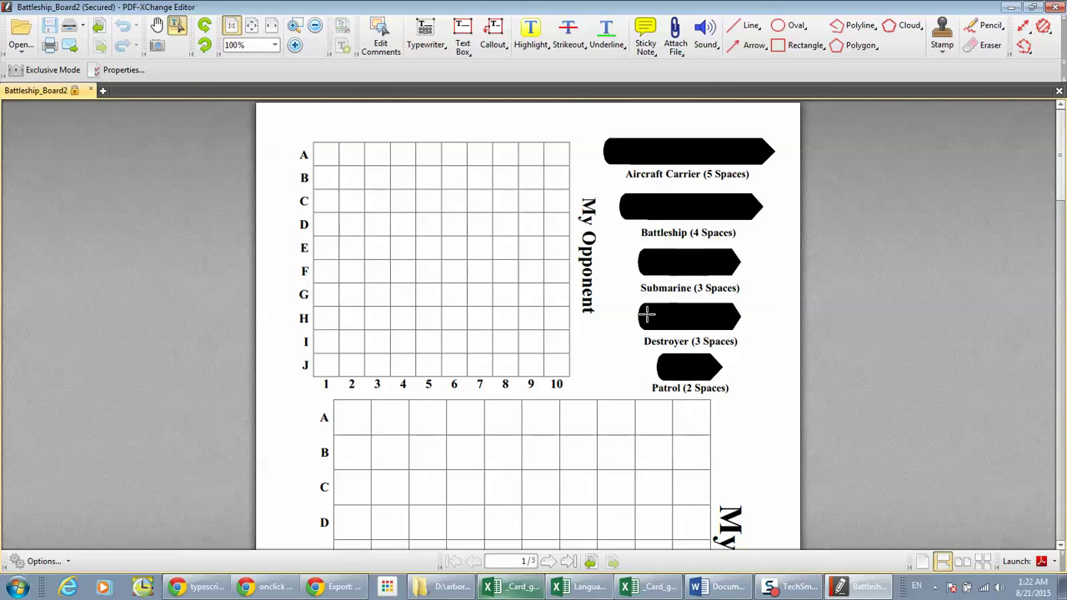
left_click(1011, 7)
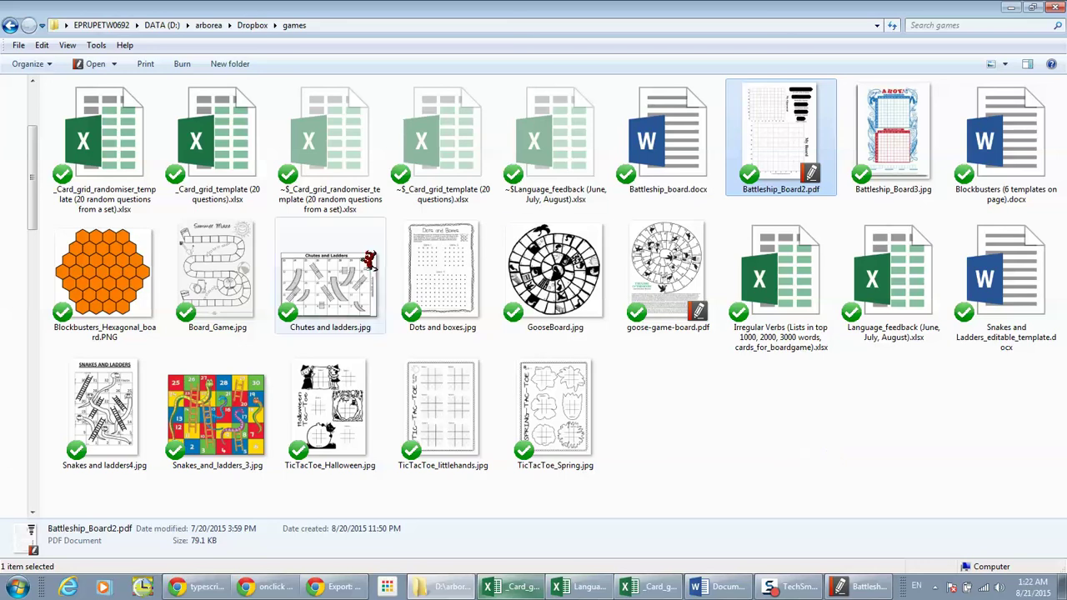
View the Blockbusters_Hexagonal_board.PNG image from the games folder and close it.
left_click(122, 277)
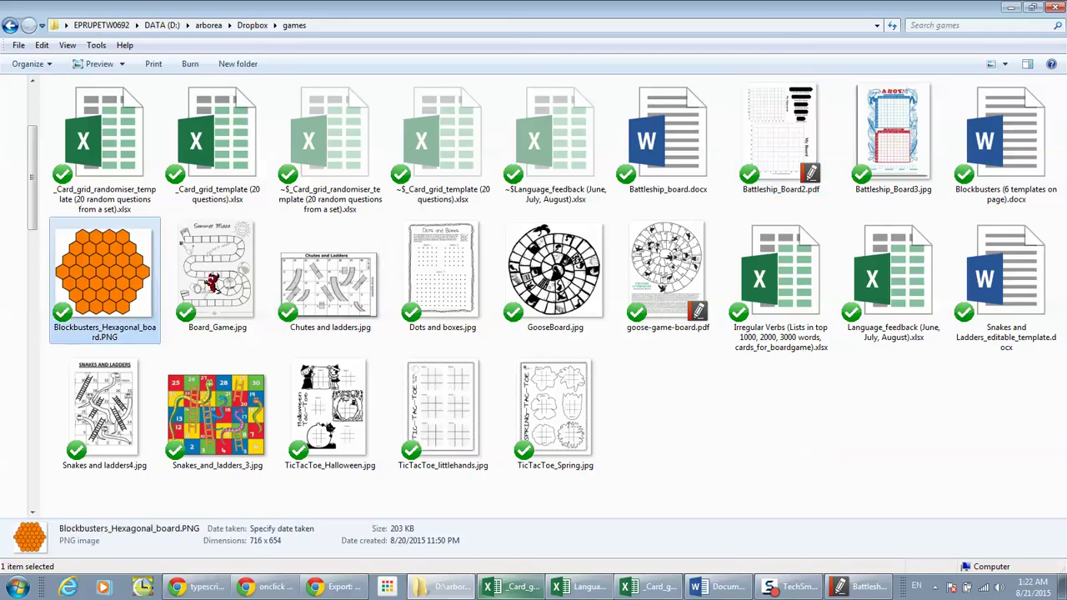
key("Return")
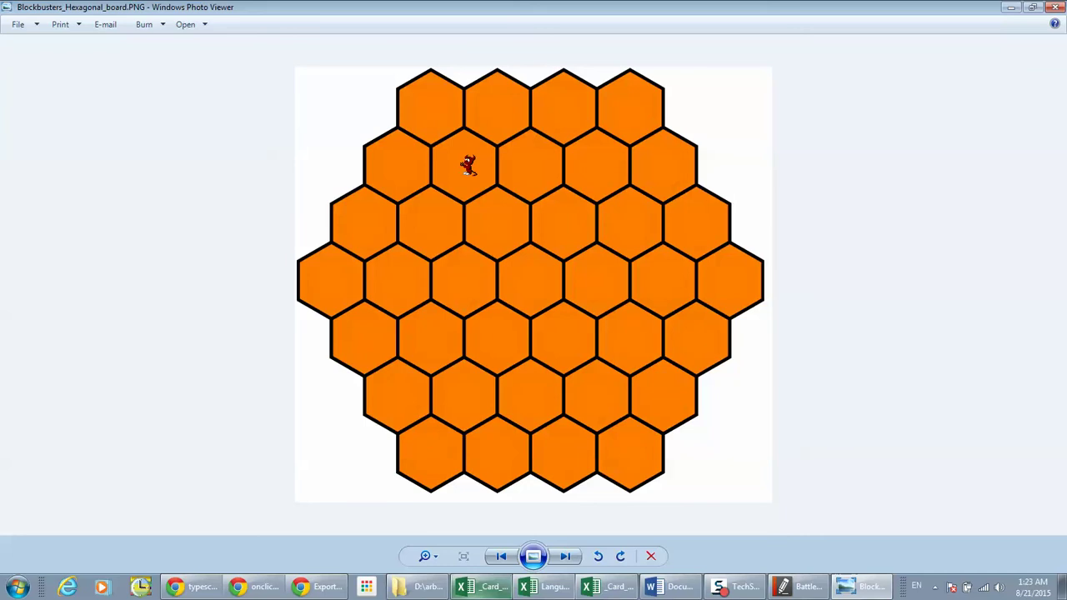
left_click(1059, 7)
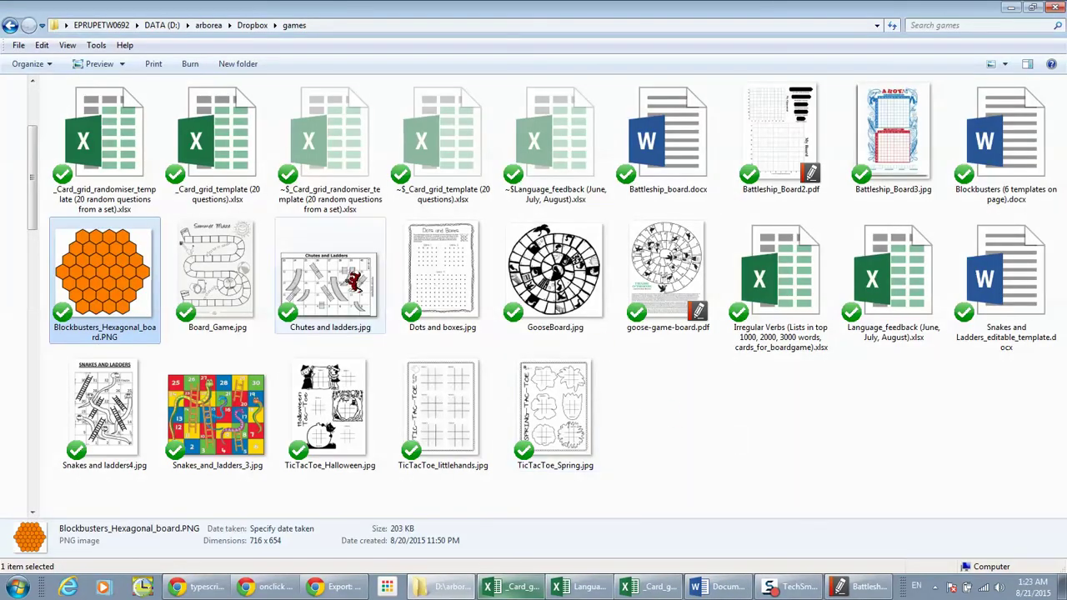
Open Chutes and ladders.jpg from the games folder and examine the numbered board.
left_click(332, 290)
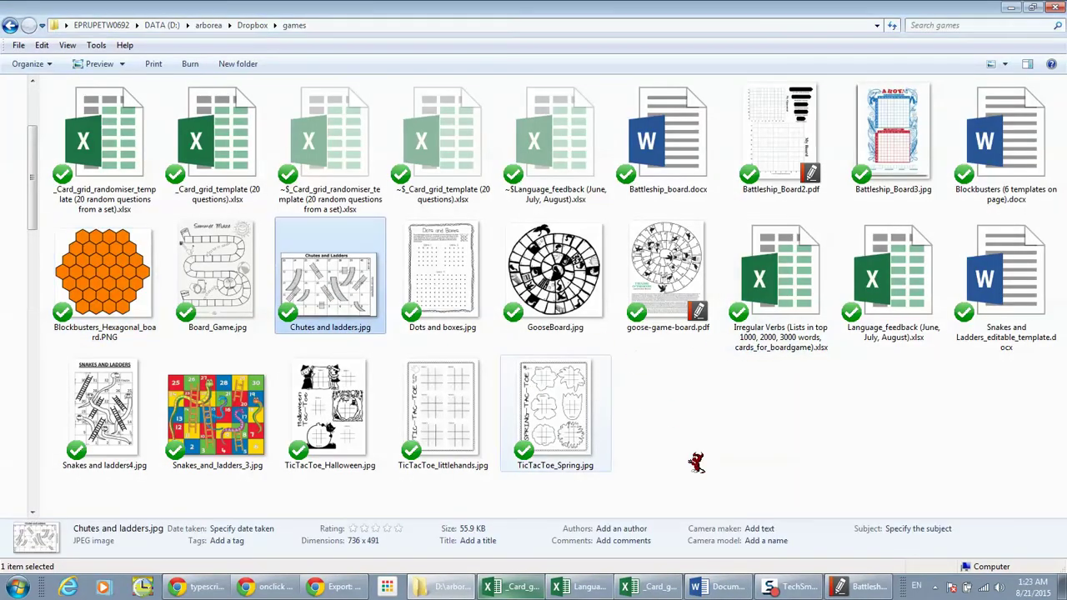
key("Return")
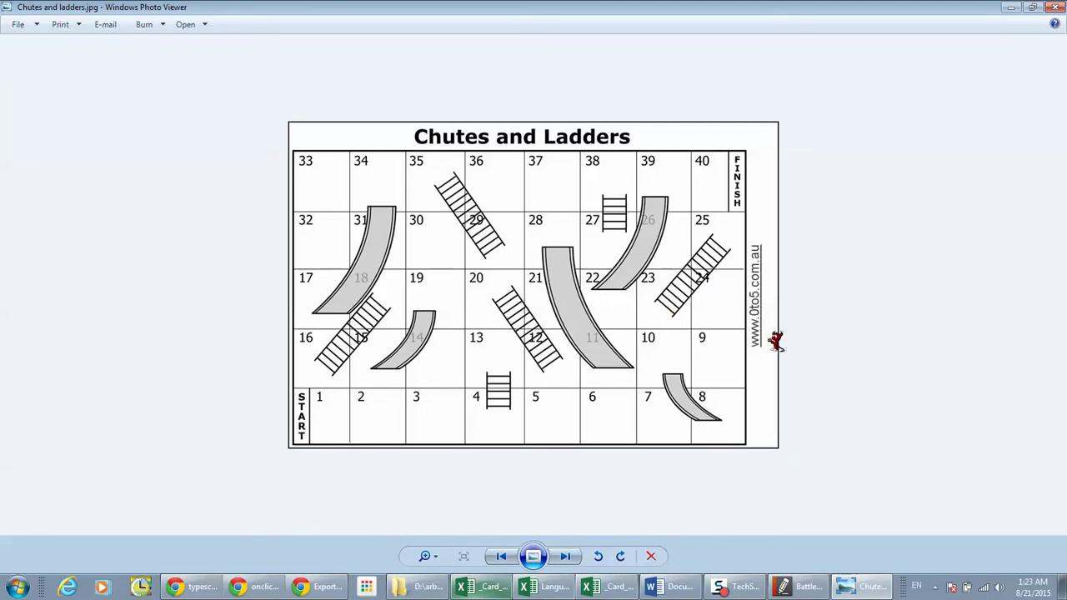
scroll(774, 340, "up", 1)
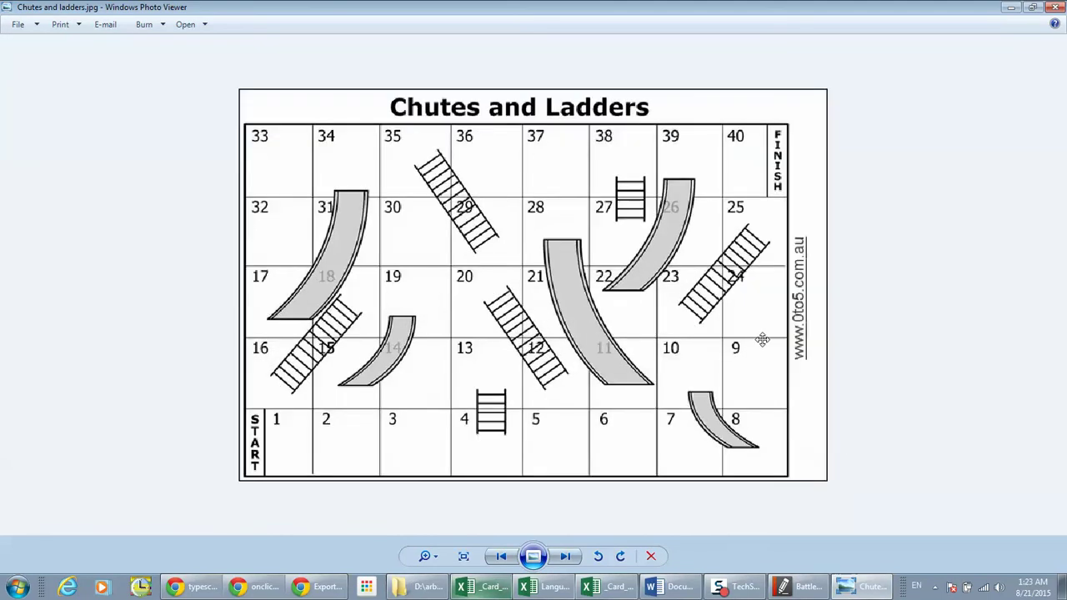
scroll(770, 342, "down", 1)
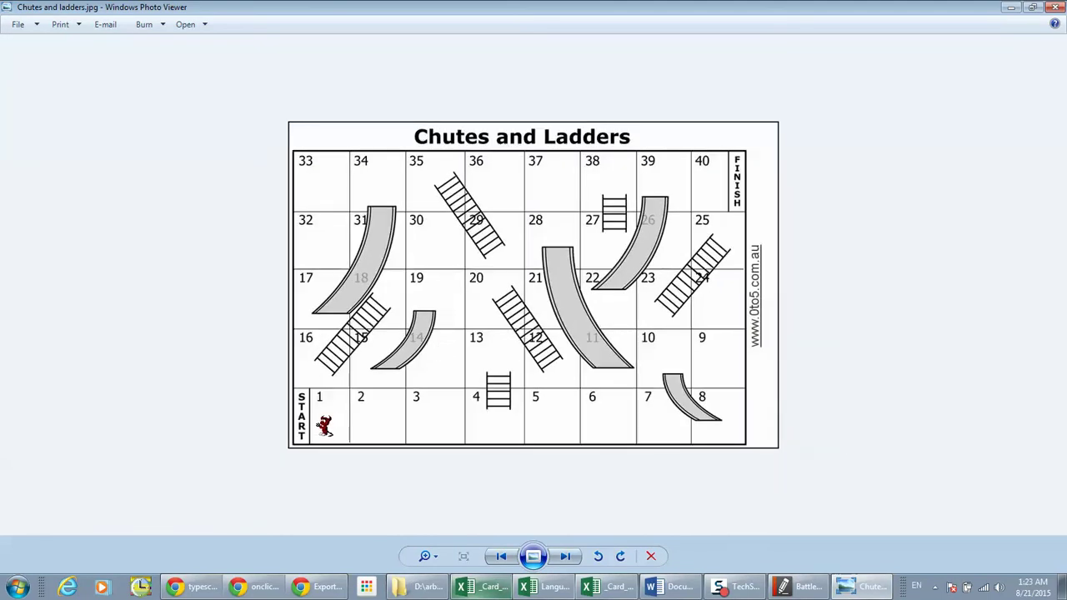